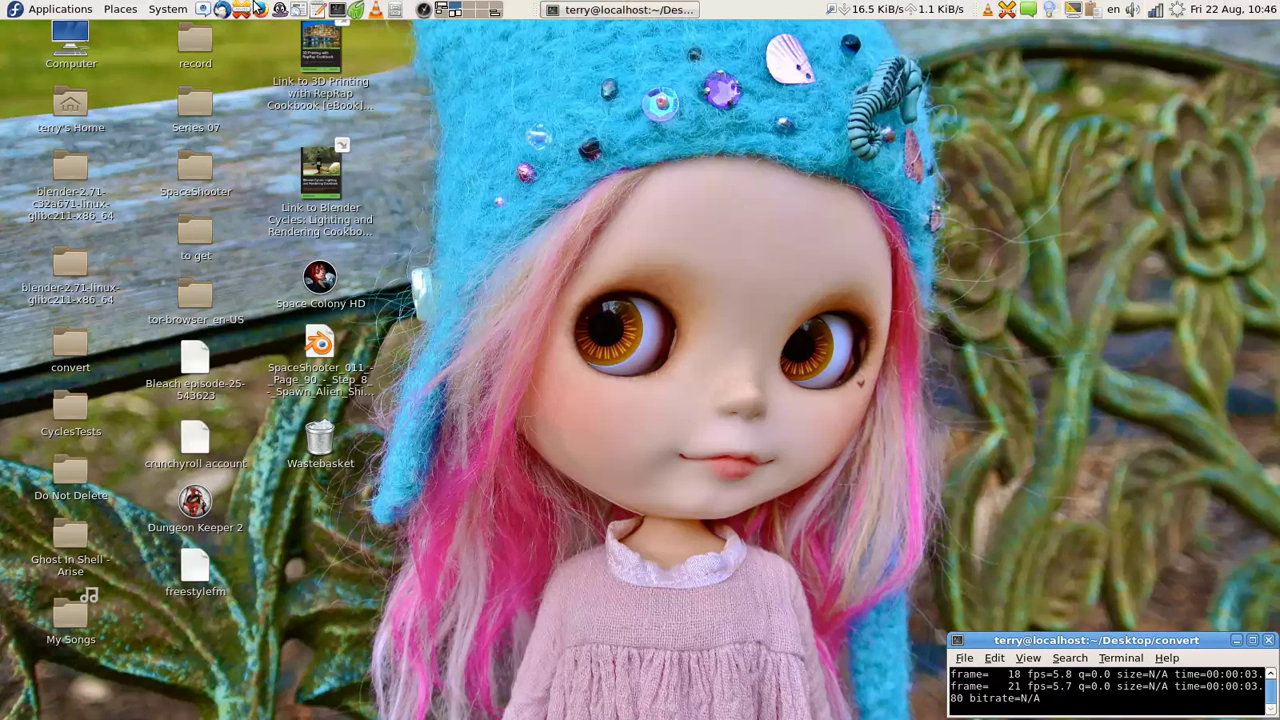
- Launch Firefox and search Google for 'Mifthtools addon'
click(261, 10)
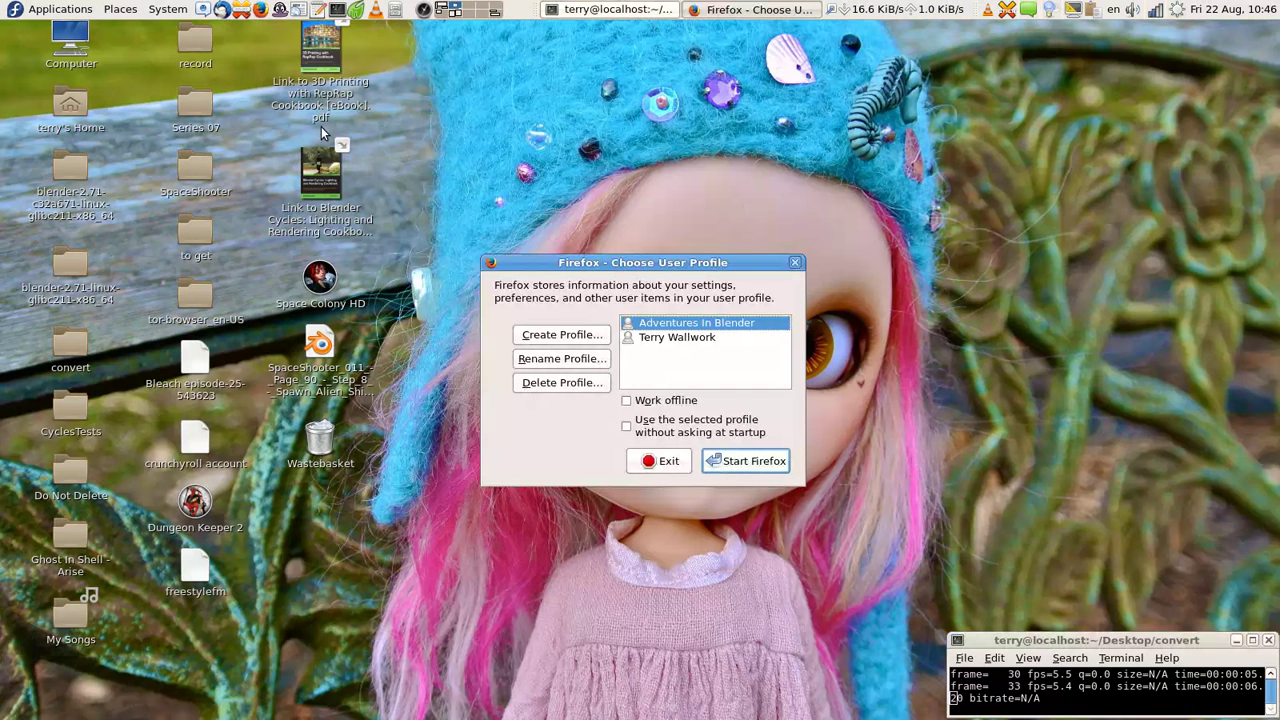
click(752, 463)
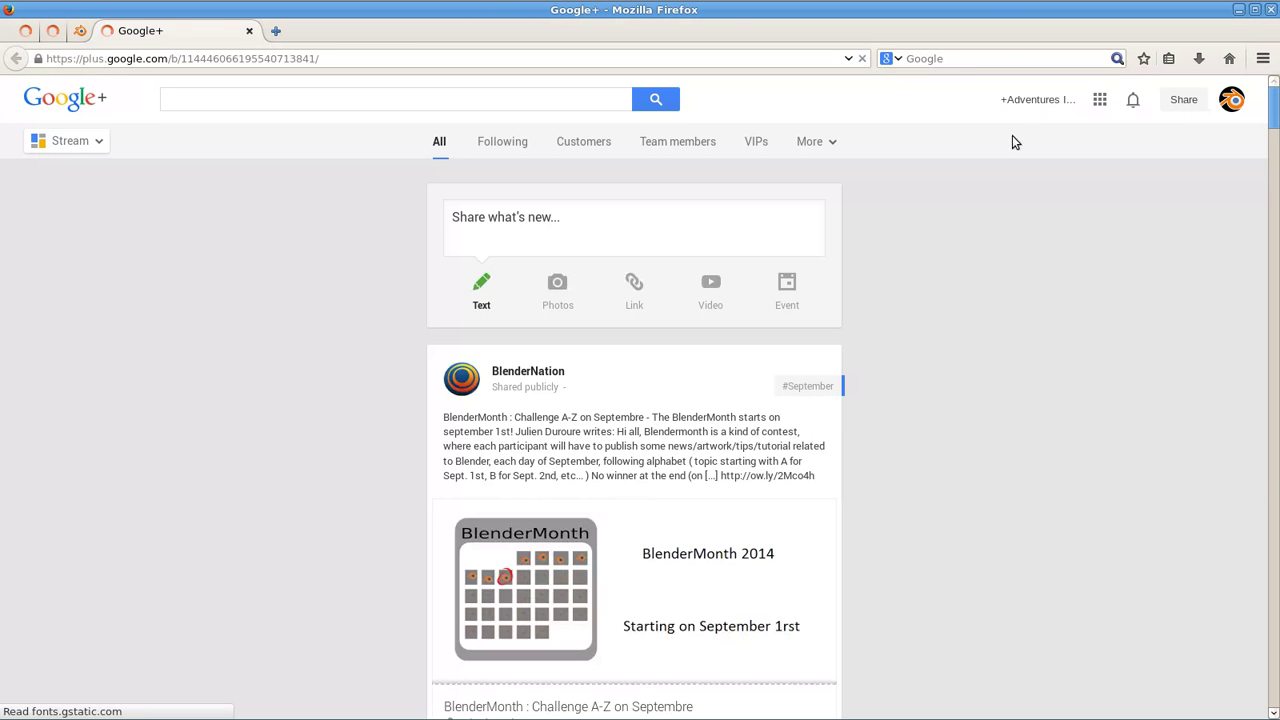
click(1000, 59)
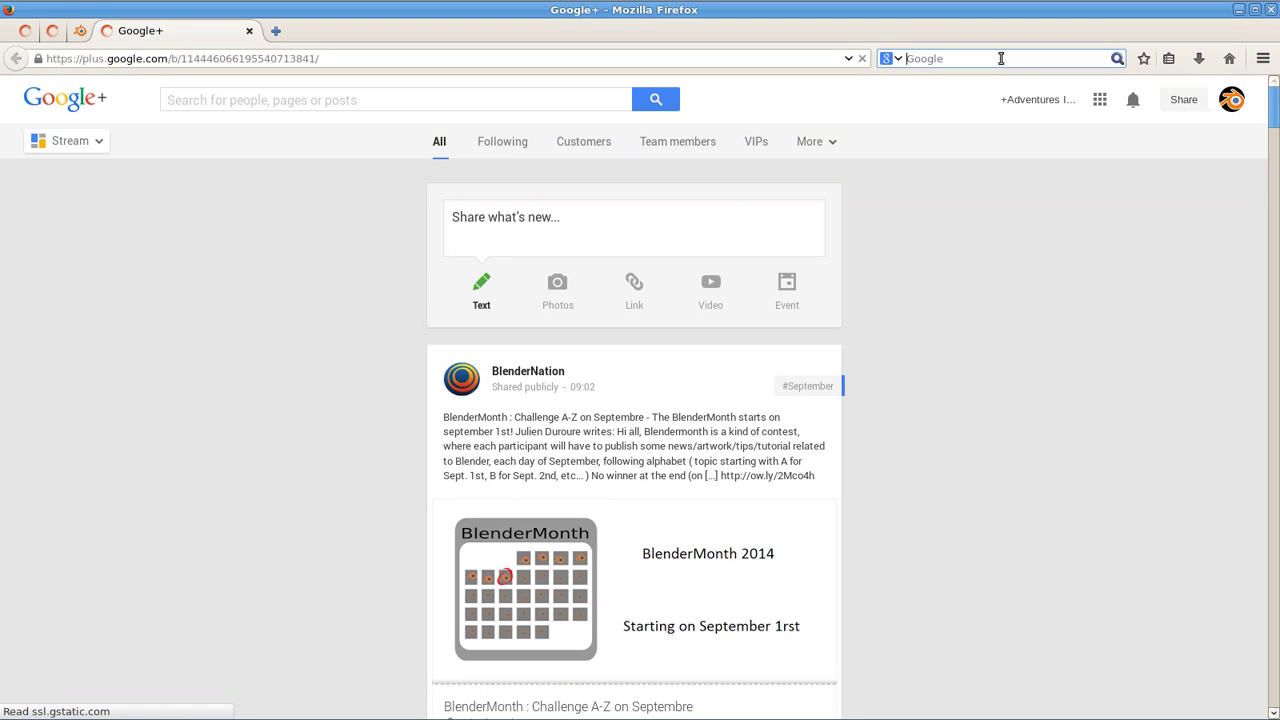
text(Mifth)
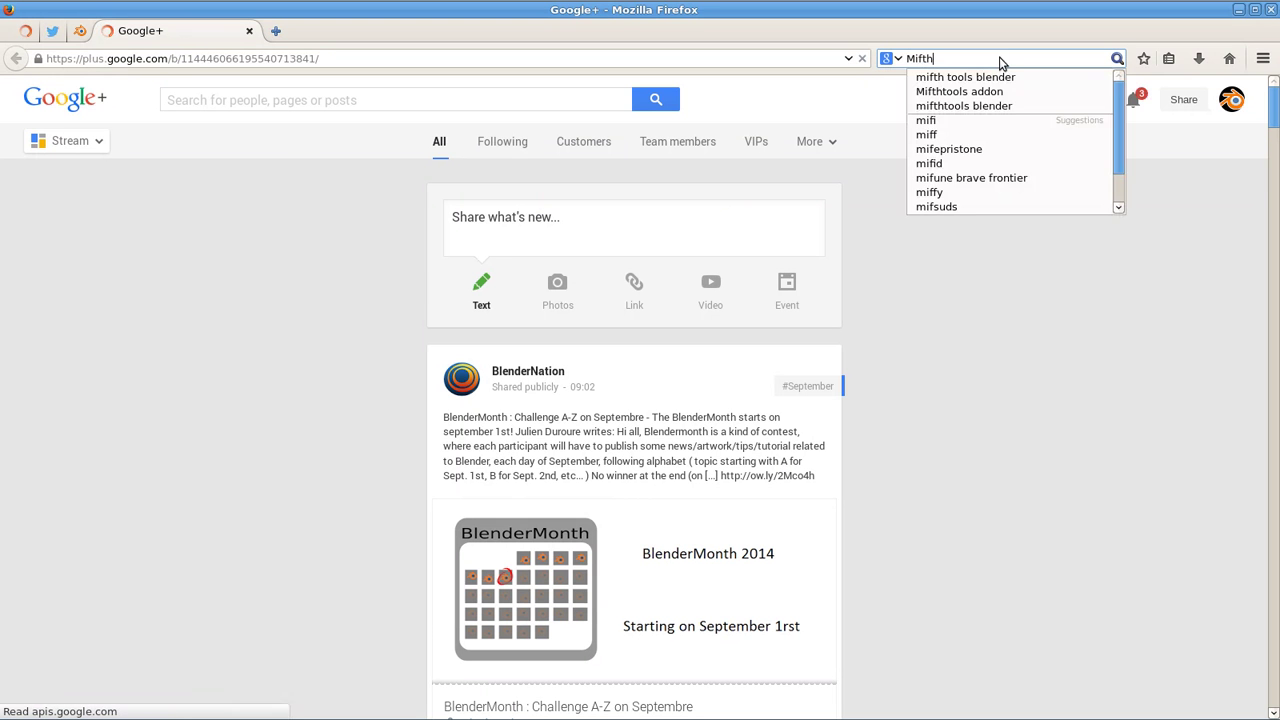
text(tools add)
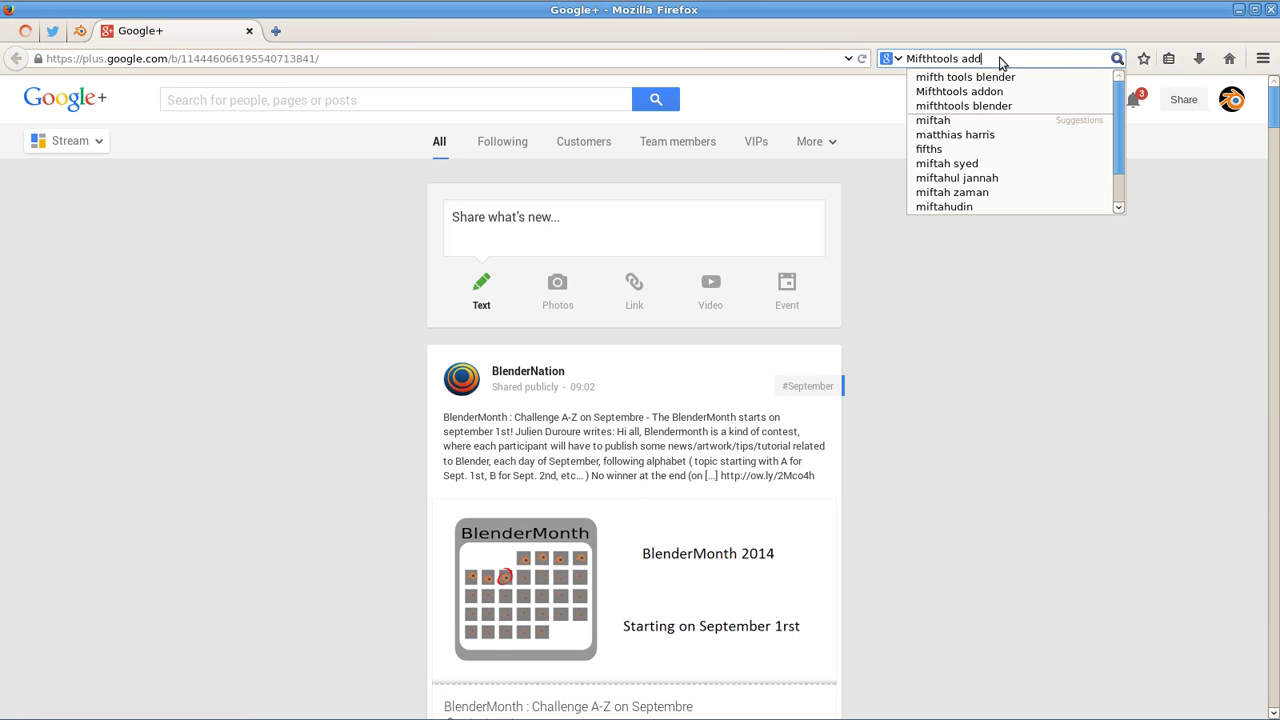
text(on)
key(Return)
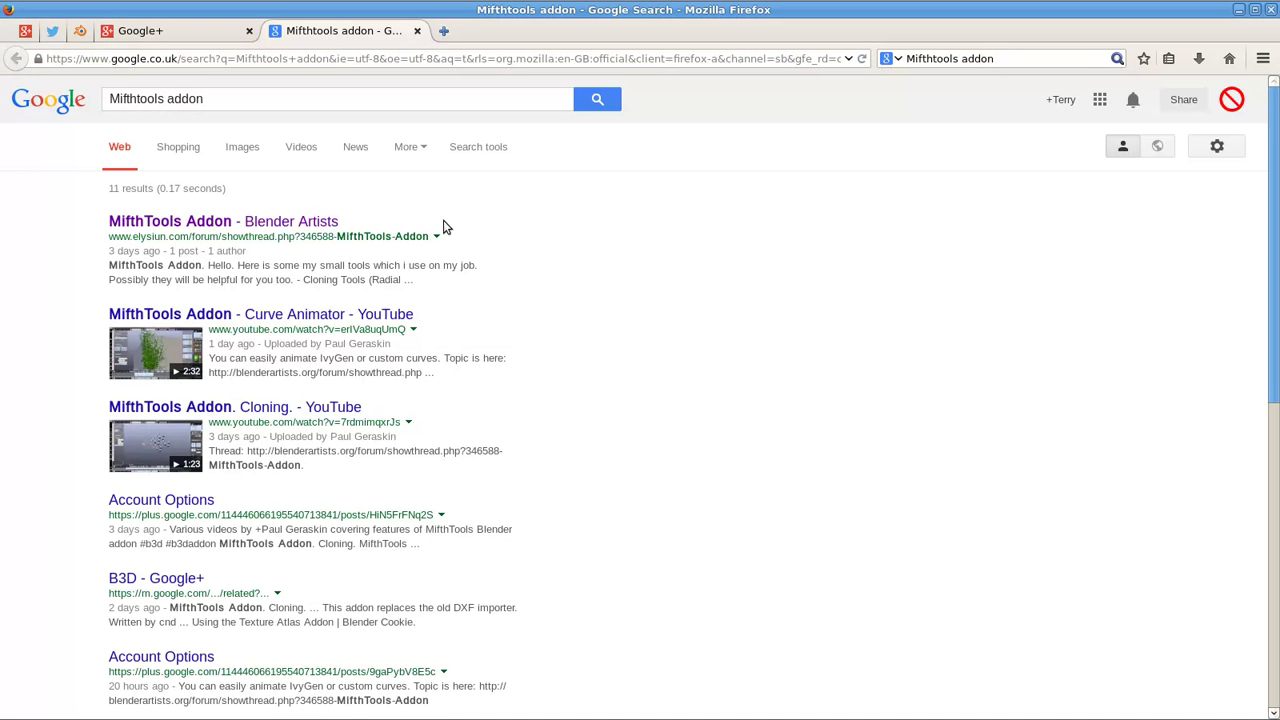
- Open the 'MifthTools Addon - Blender Artists' thread and scroll down to post #5 with the download link
click(297, 222)
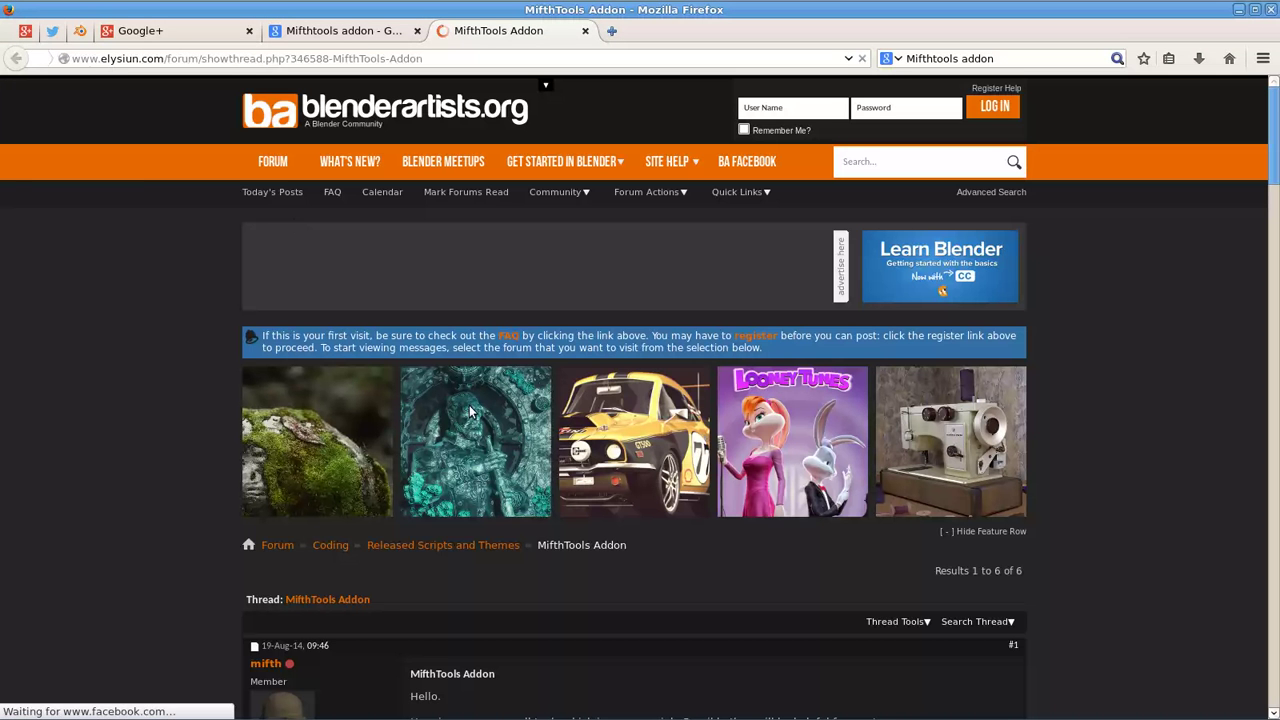
scroll(513, 419, down, 5)
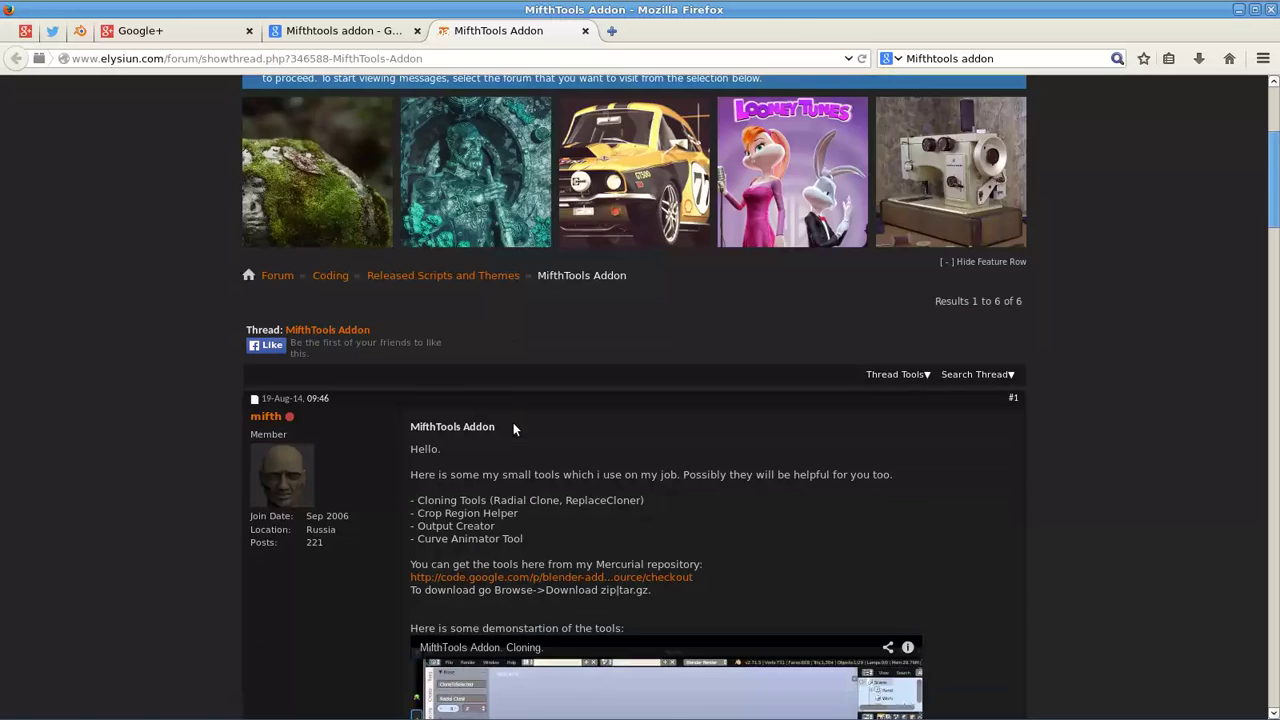
scroll(514, 424, down, 2)
scroll(514, 424, down, 2)
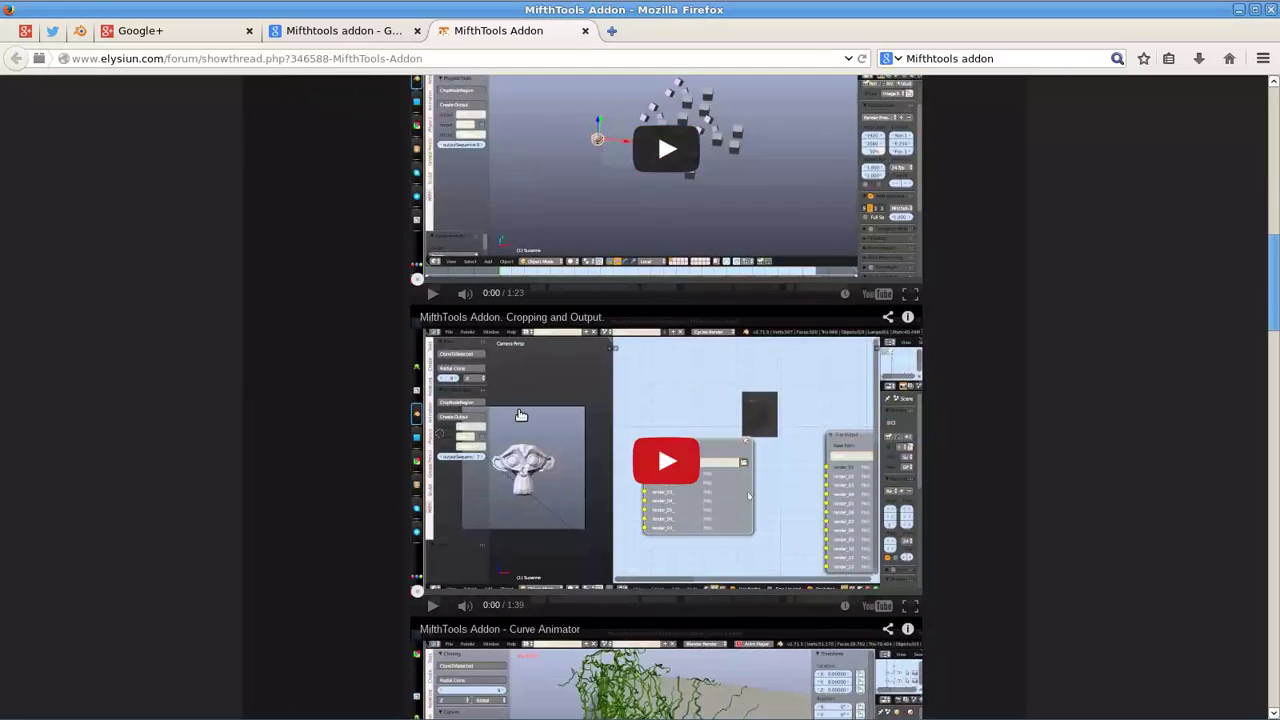
scroll(520, 415, down, 3)
scroll(522, 405, down, 3)
scroll(520, 400, down, 2)
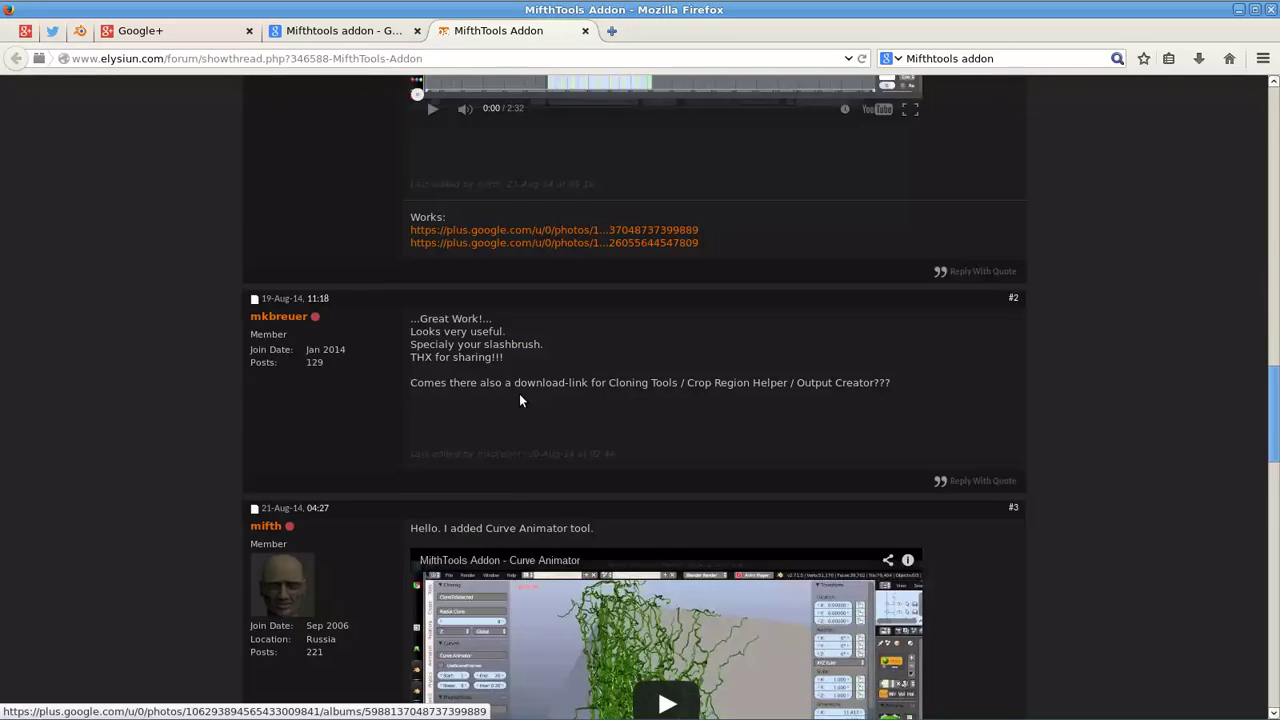
scroll(519, 397, down, 1)
scroll(519, 395, down, 2)
scroll(520, 385, down, 2)
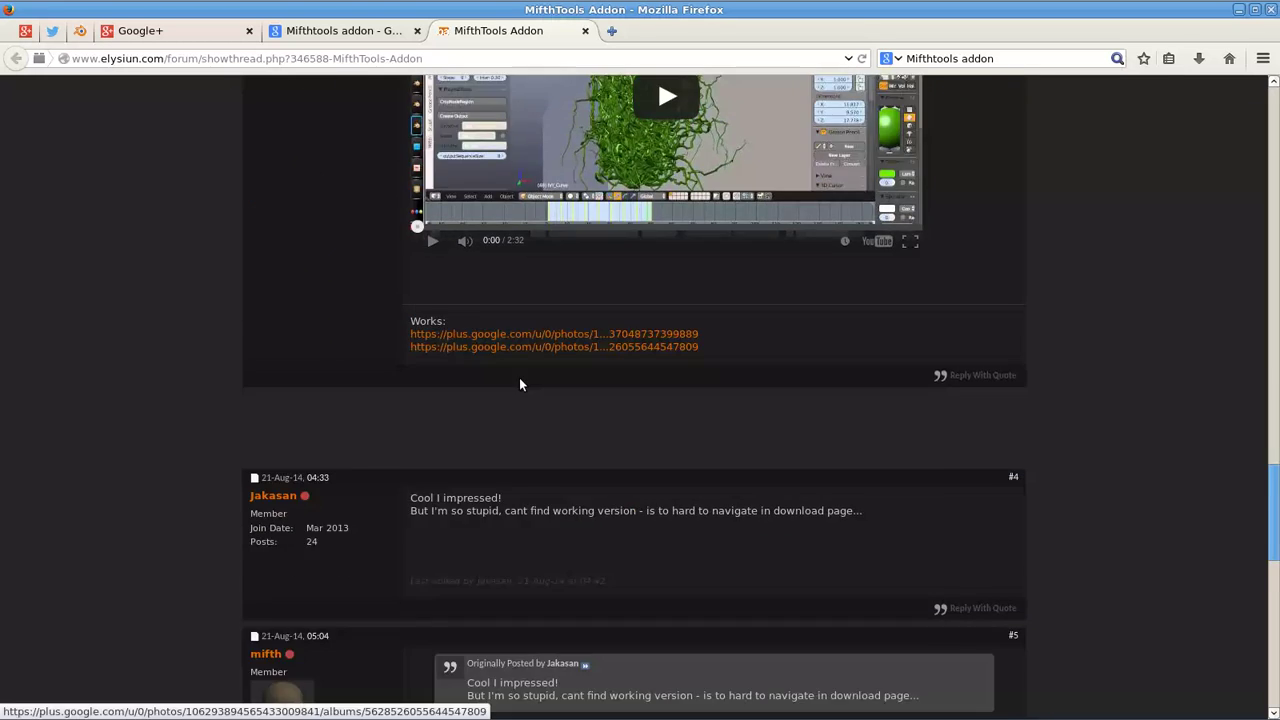
scroll(521, 379, down, 3)
scroll(521, 379, down, 1)
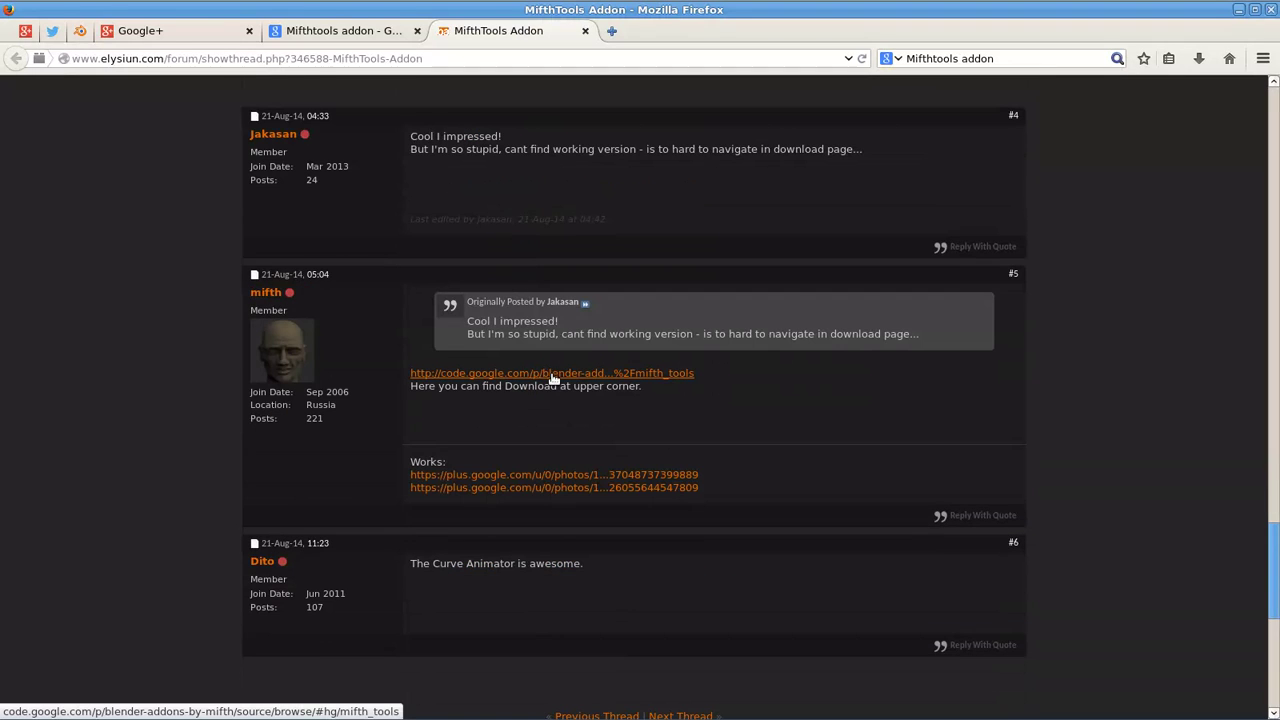
- Download the blender-addons-by-mifth source from Google Code as a zip file
click(552, 374)
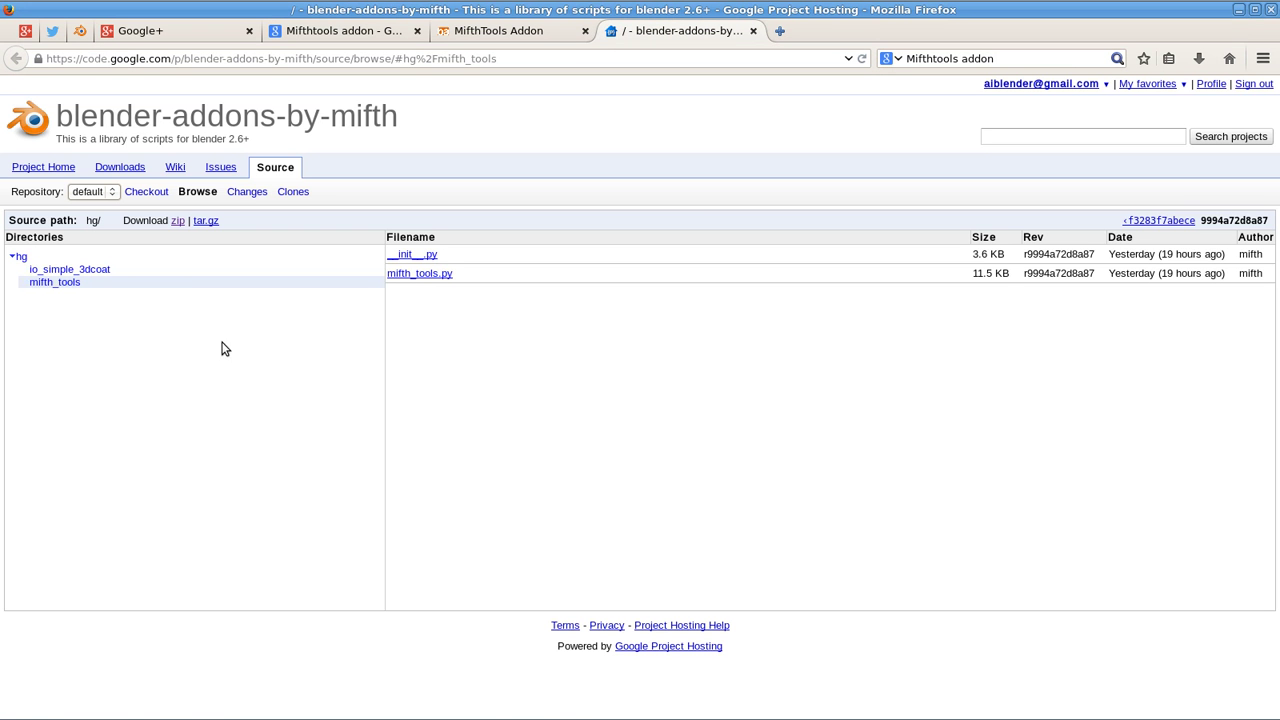
click(178, 221)
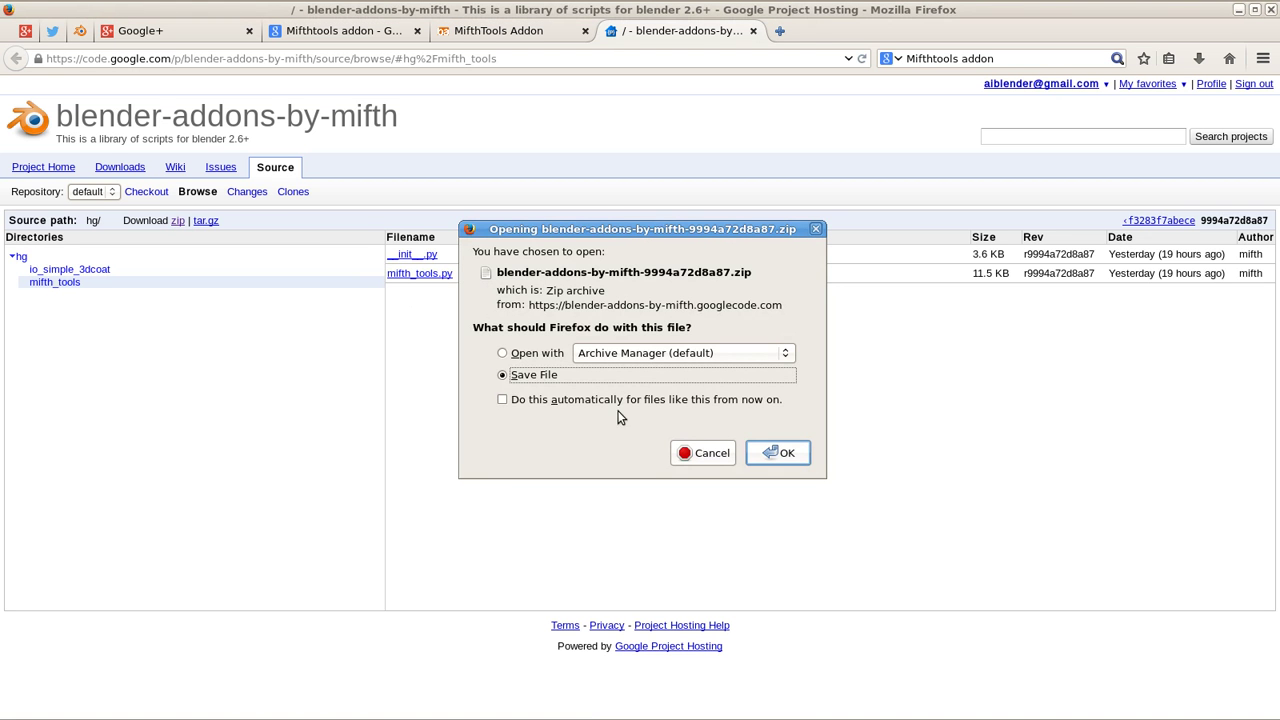
click(765, 452)
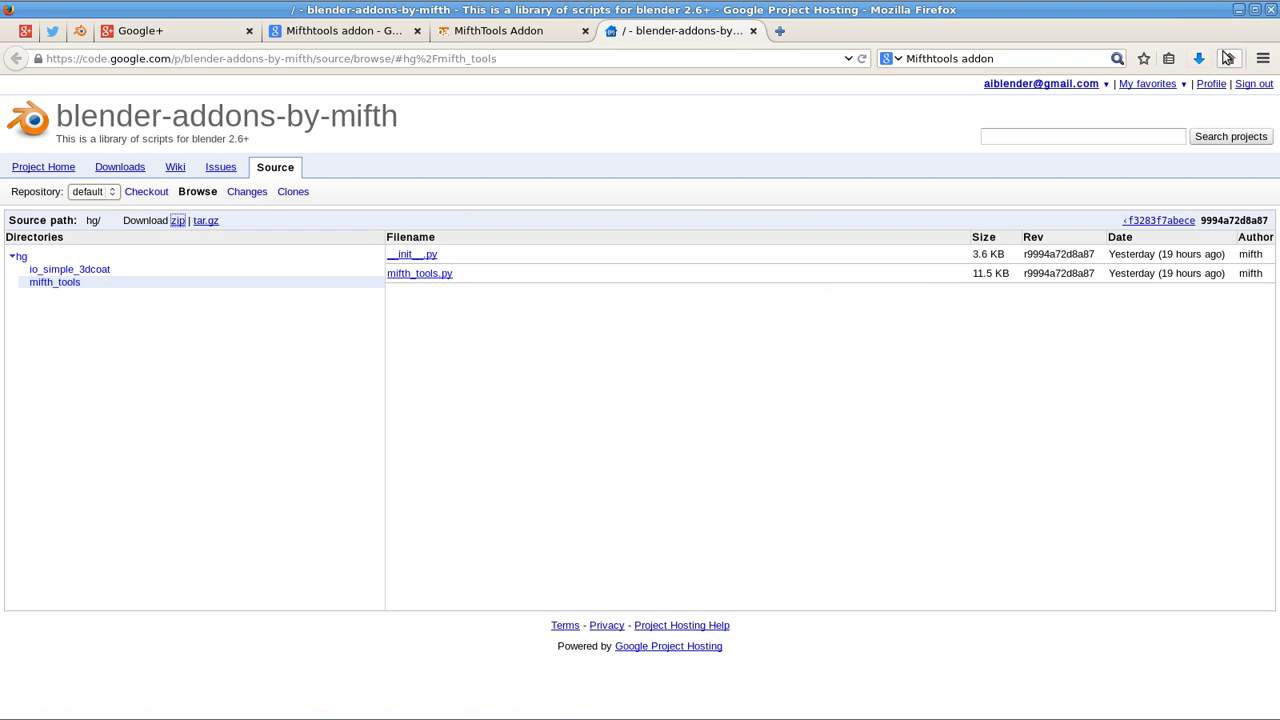
- Close all Firefox tabs and the browser window, confirming Close tabs
click(754, 31)
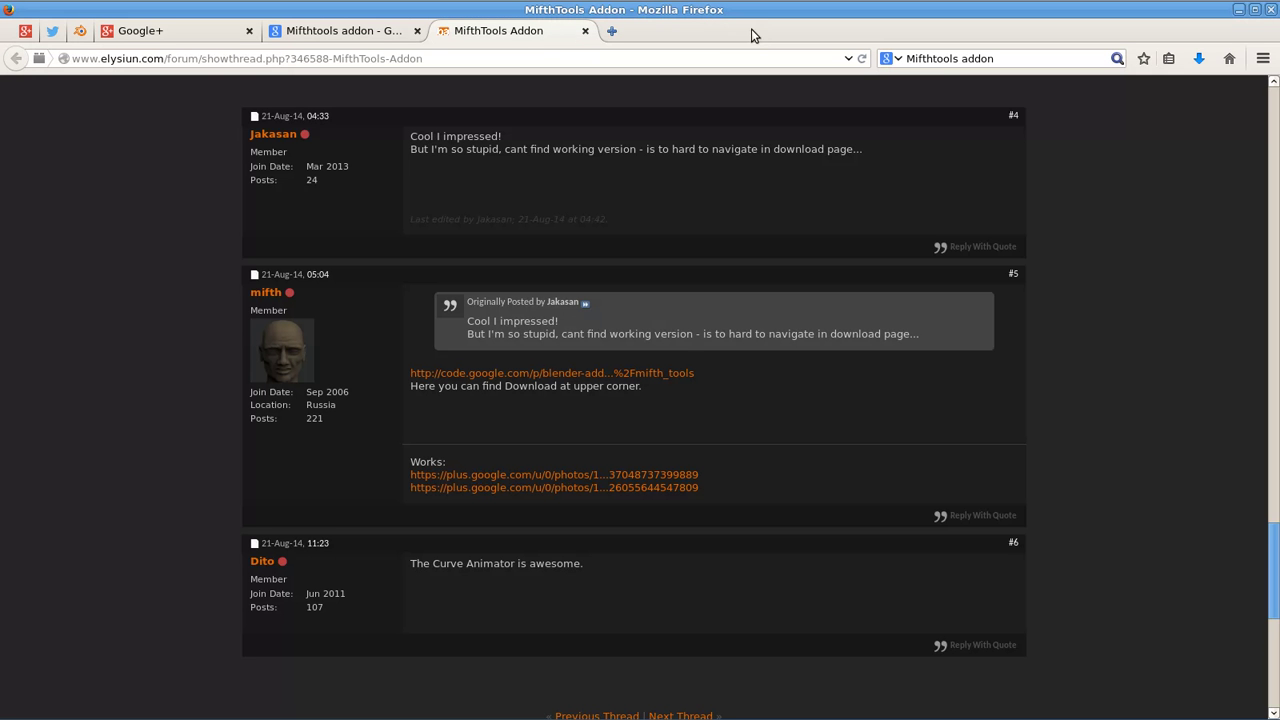
click(587, 33)
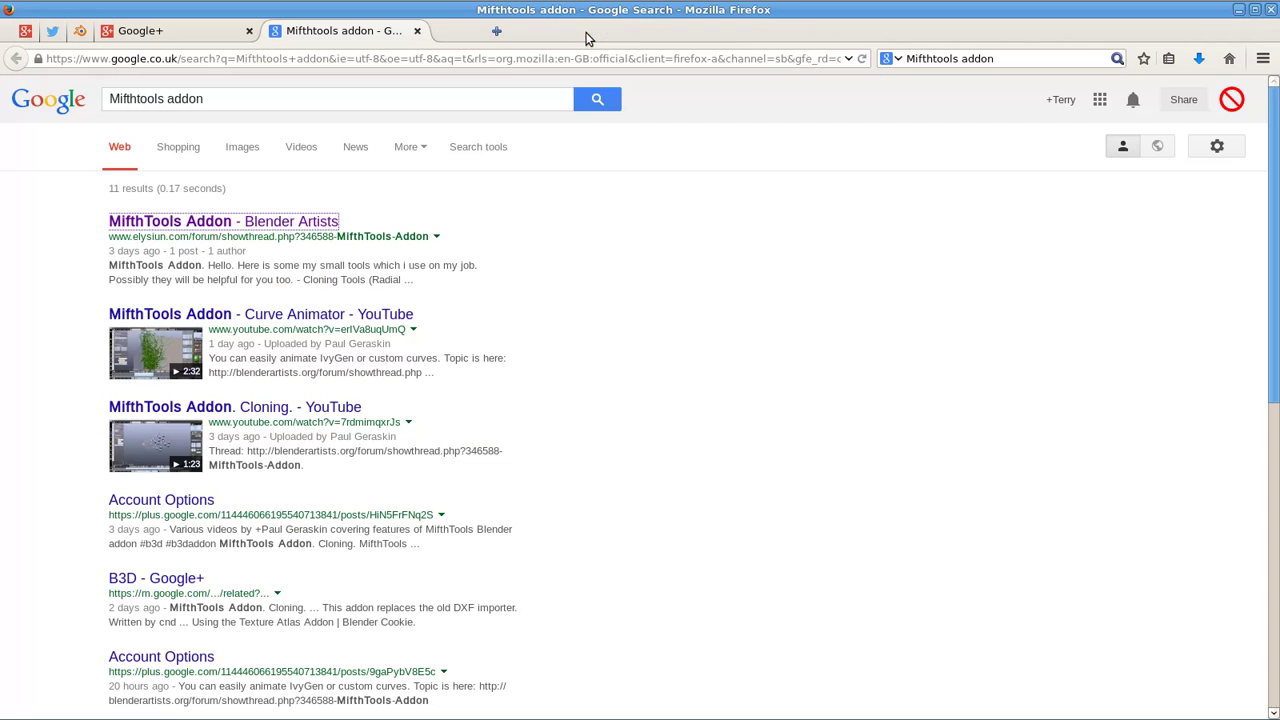
click(1271, 10)
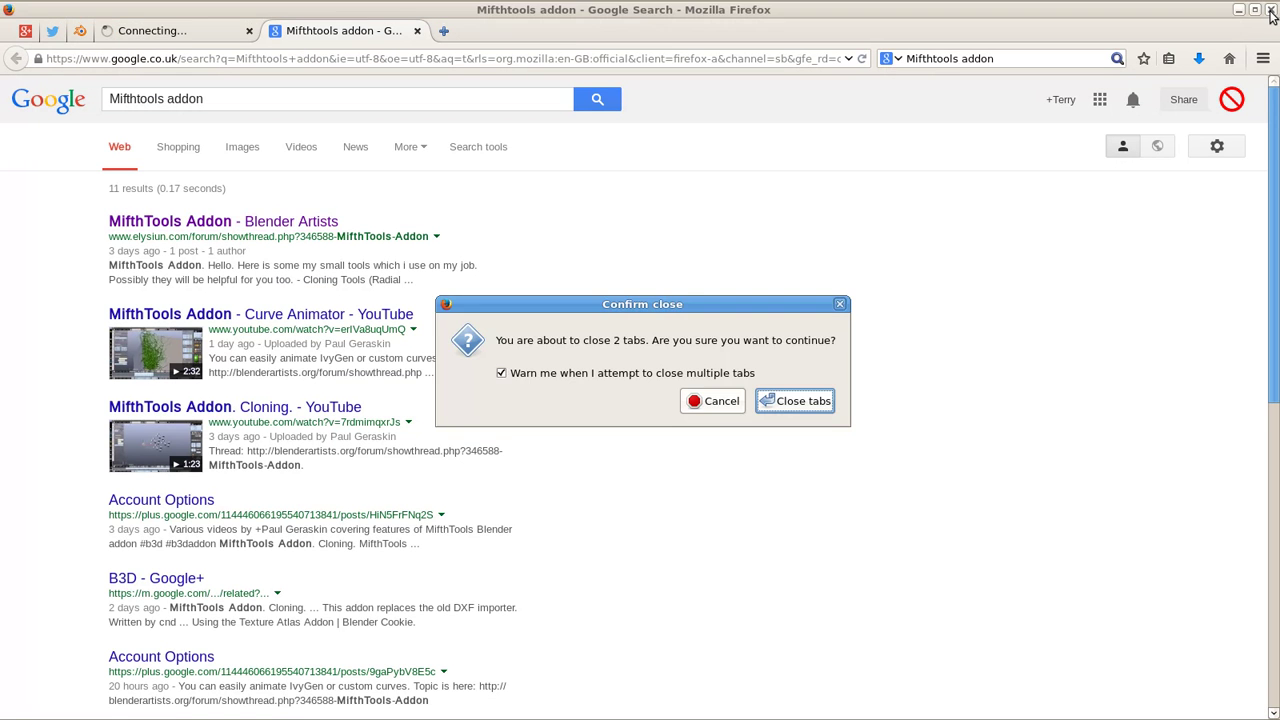
click(790, 401)
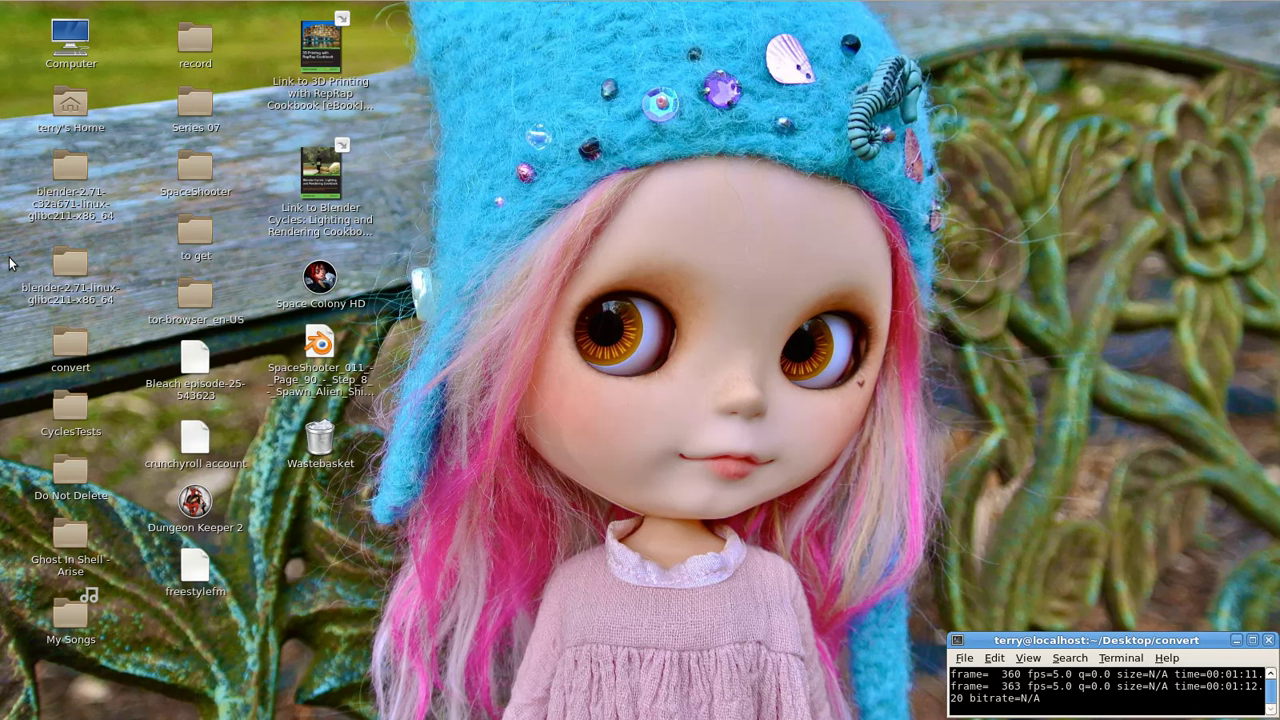
- Open blender-addons-by-mifth-9994a72d8a87.zip from Home > Downloads in Archive Manager
double_click(57, 110)
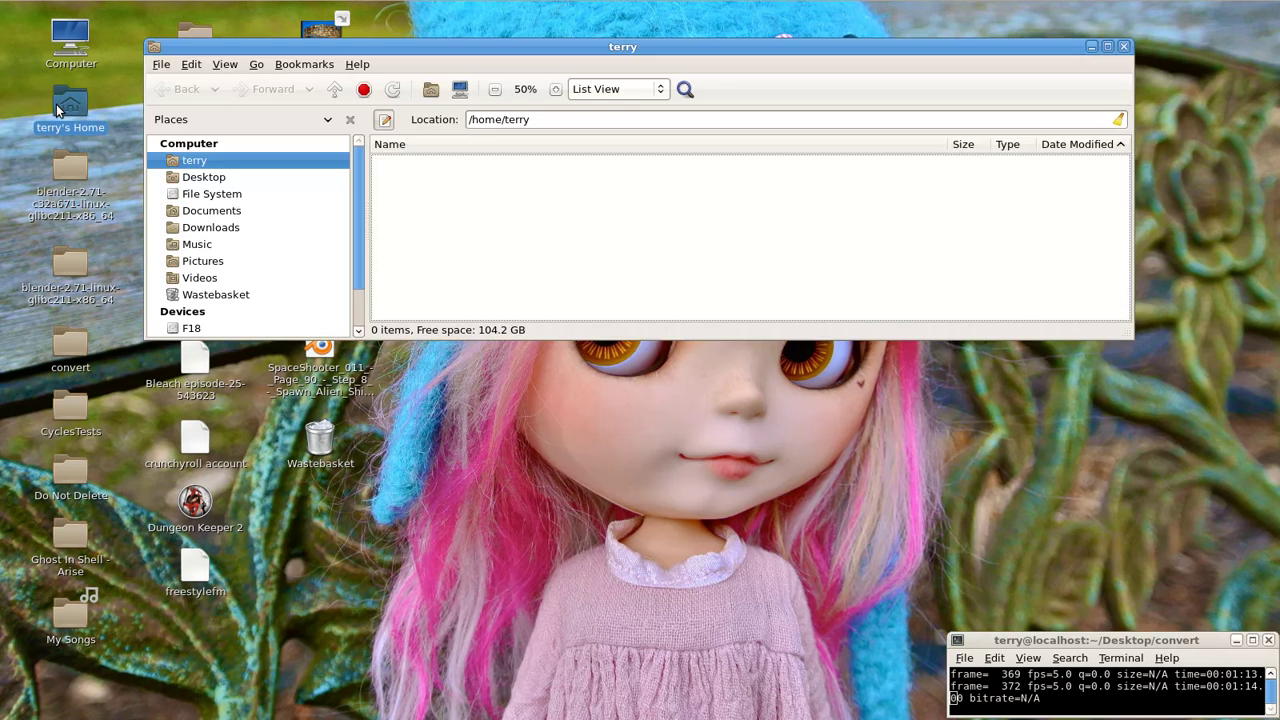
double_click(430, 164)
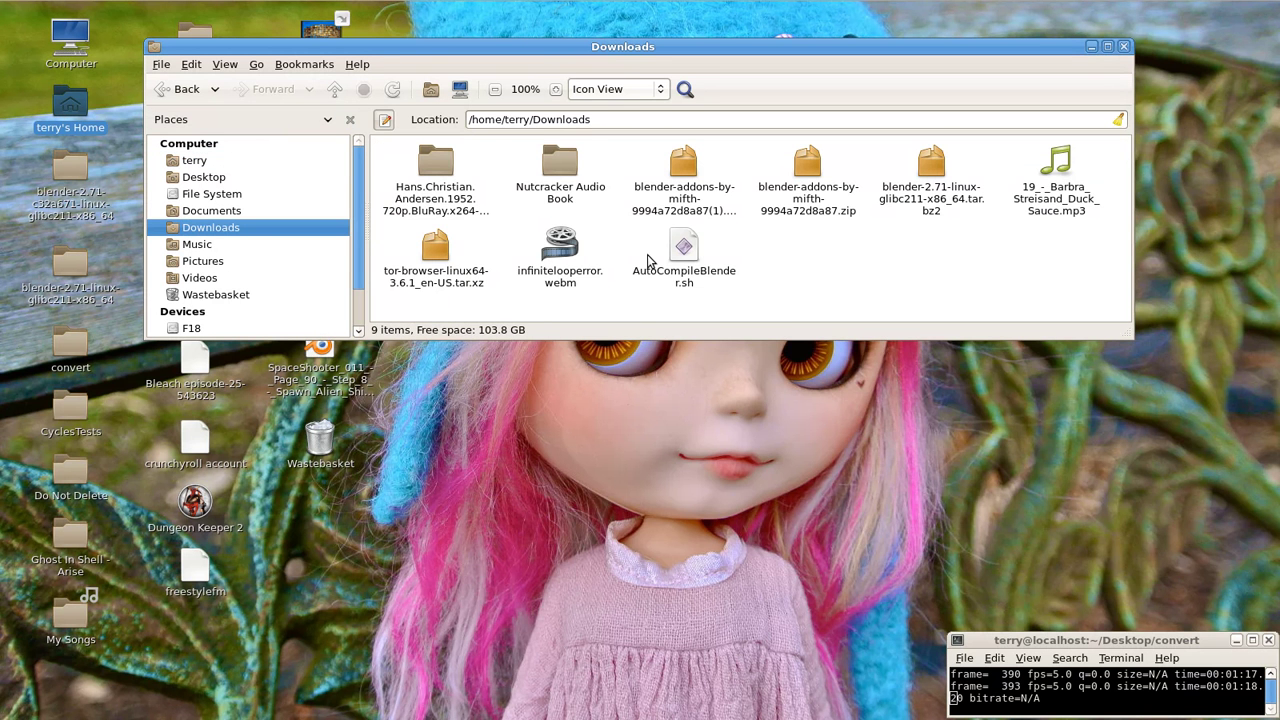
click(808, 161)
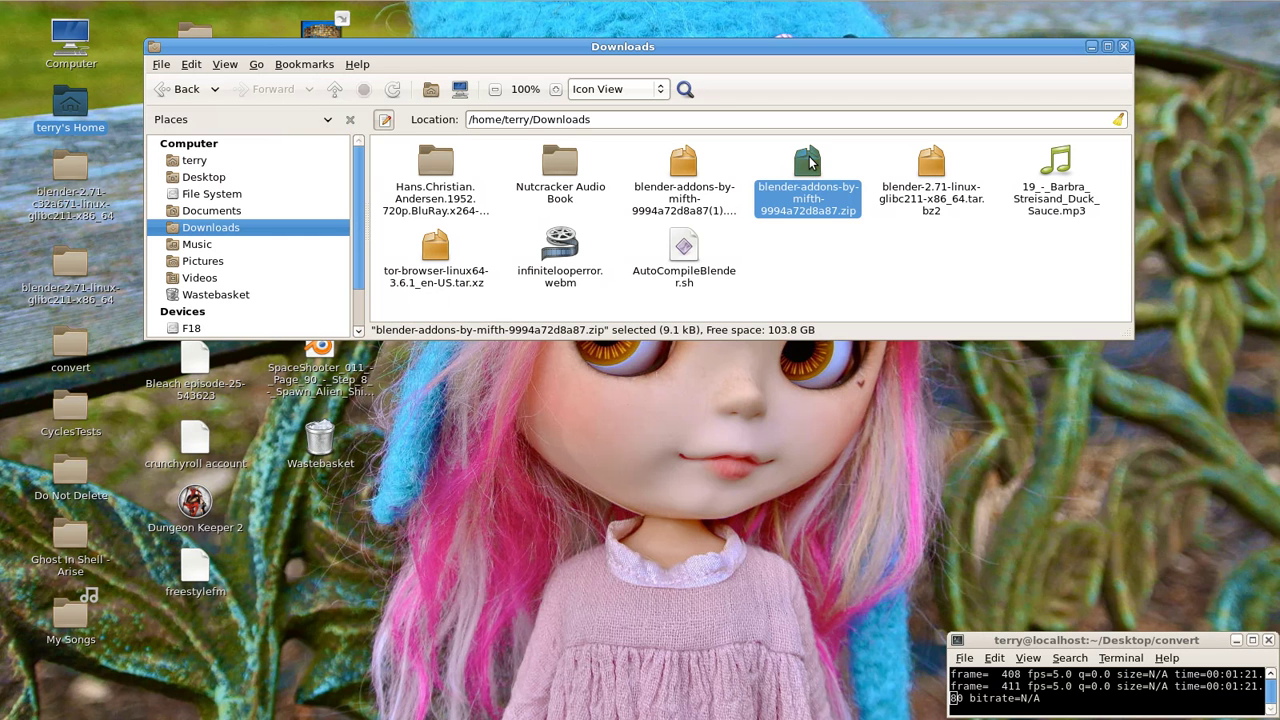
double_click(810, 162)
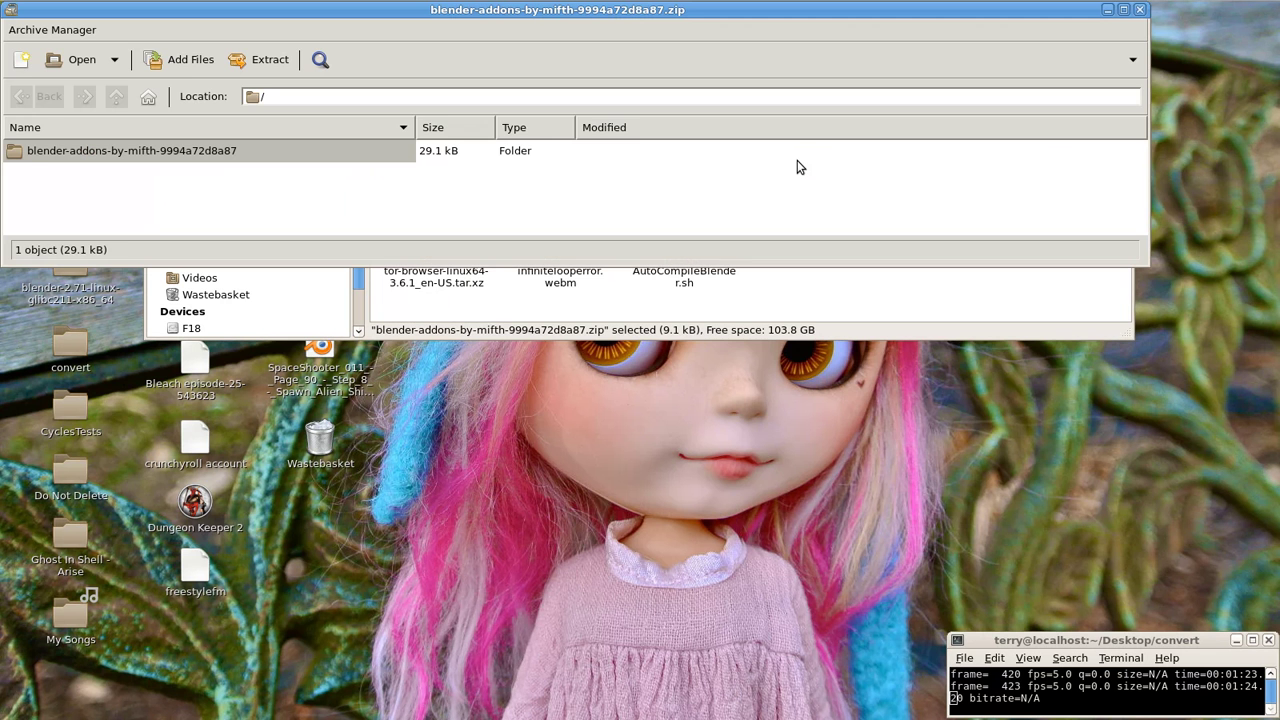
- Extract the archived blender-addons-by-mifth-9994a72d8a87 folder to the Desktop
click(140, 147)
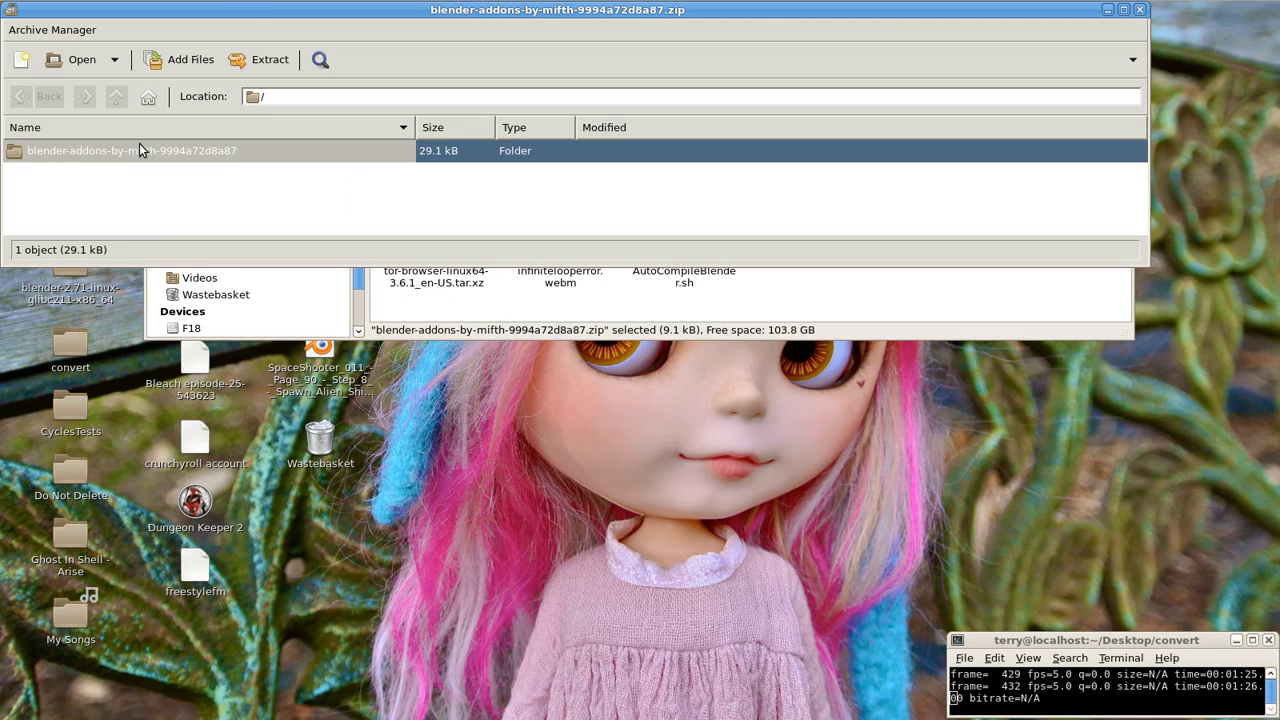
right_click(139, 145)
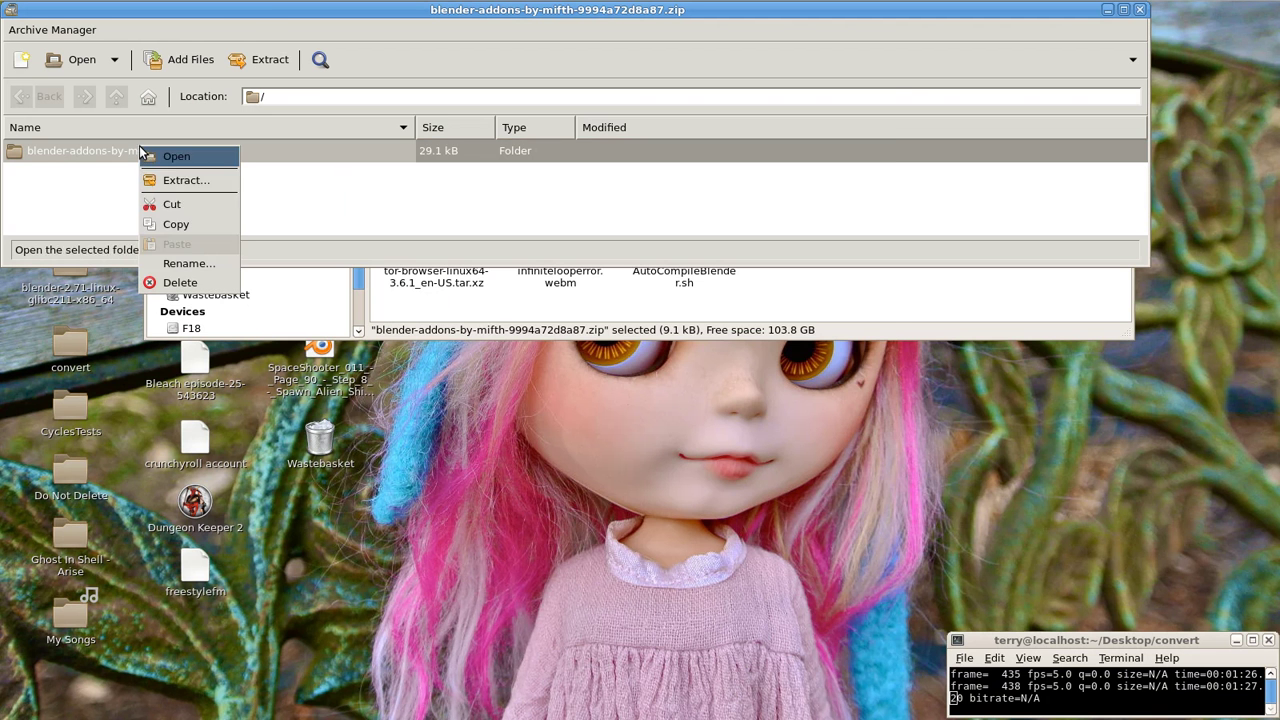
click(191, 184)
click(320, 121)
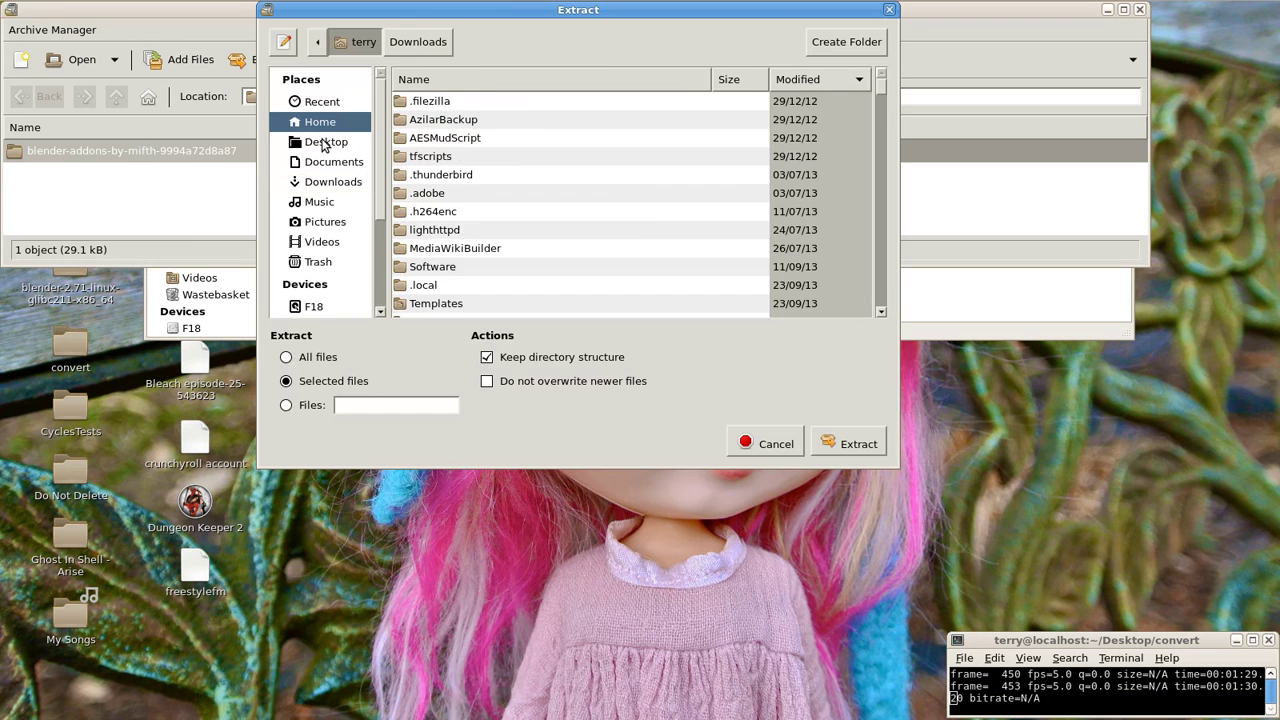
click(325, 142)
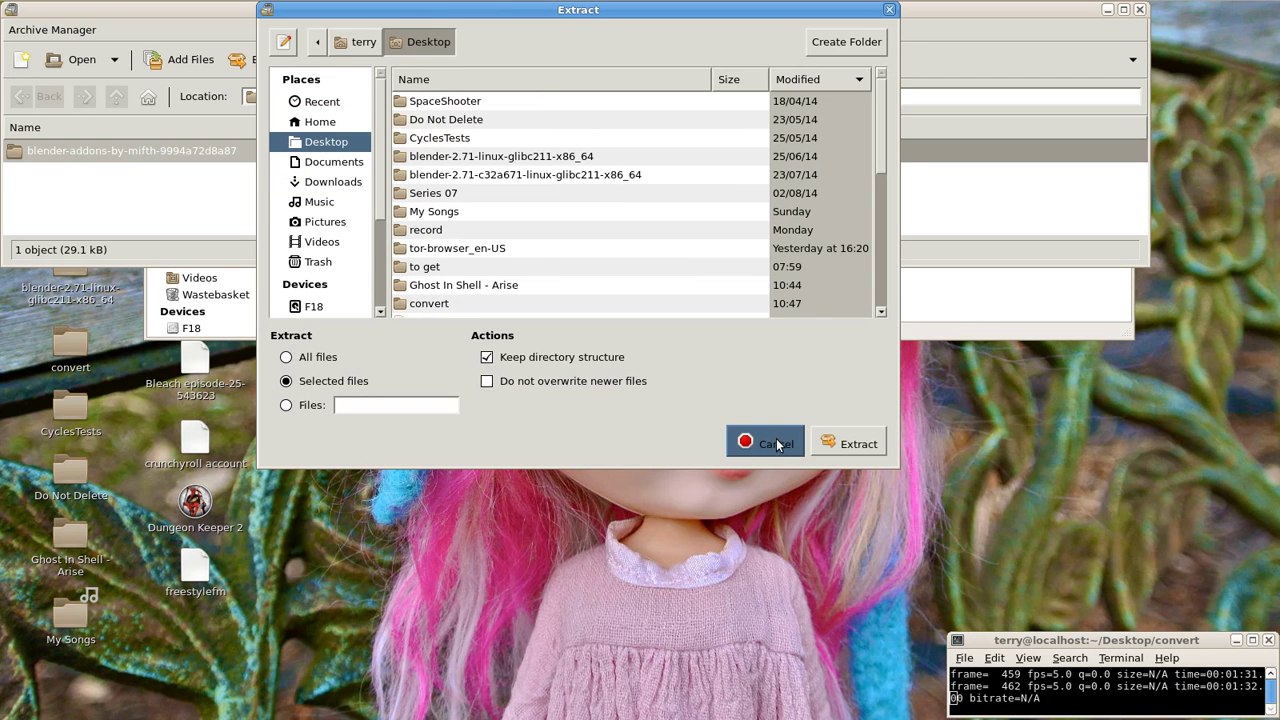
click(845, 443)
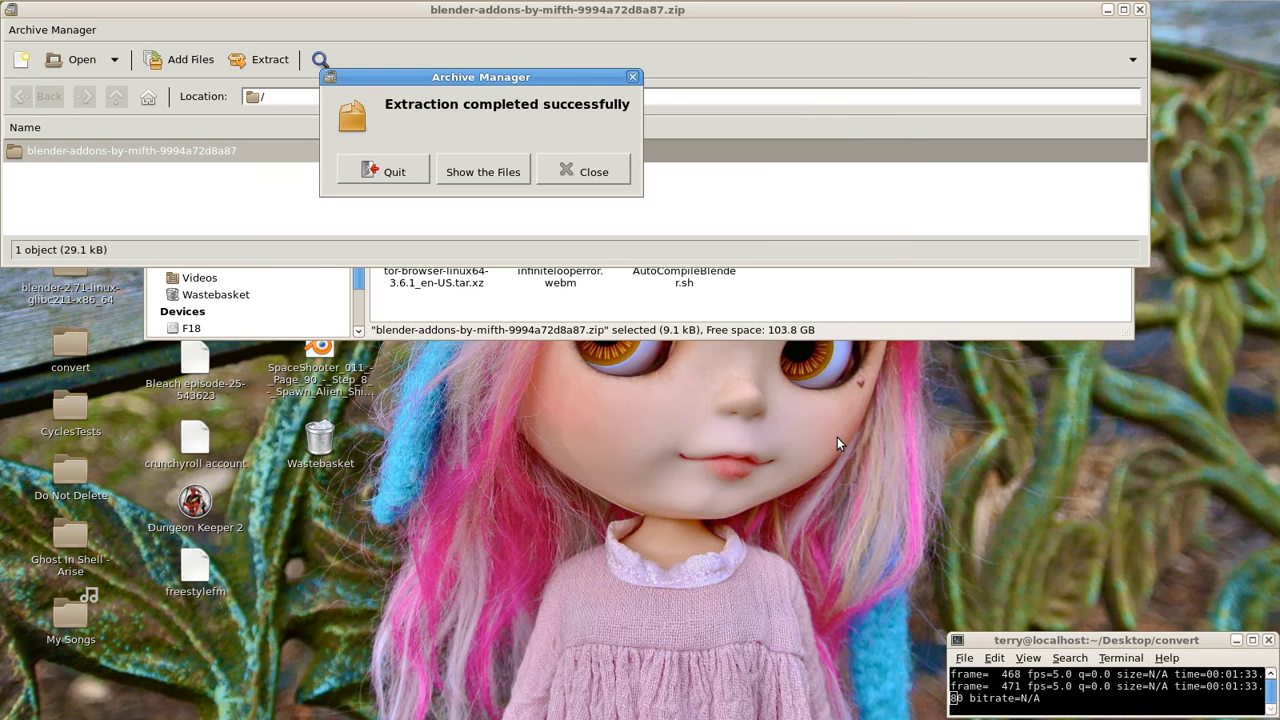
click(570, 173)
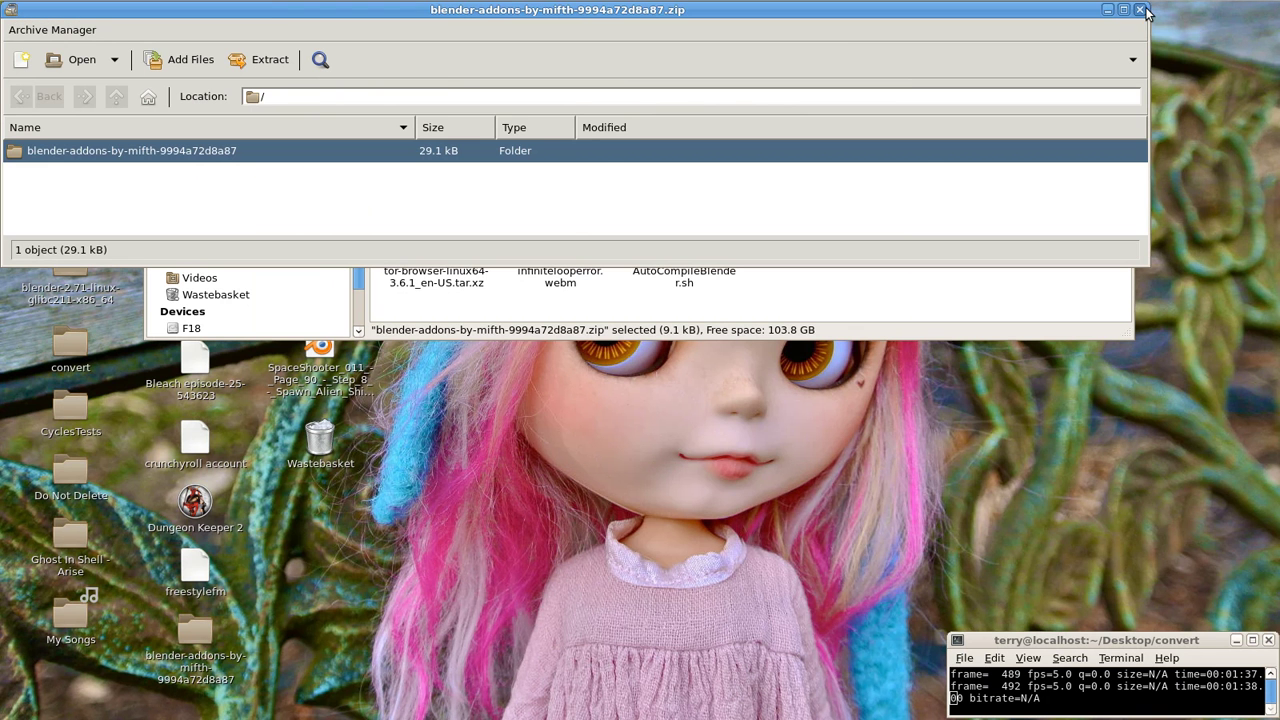
- Close Archive Manager and open the extracted blender-addons-by-mifth folder on the Desktop
key(ctrl+w)
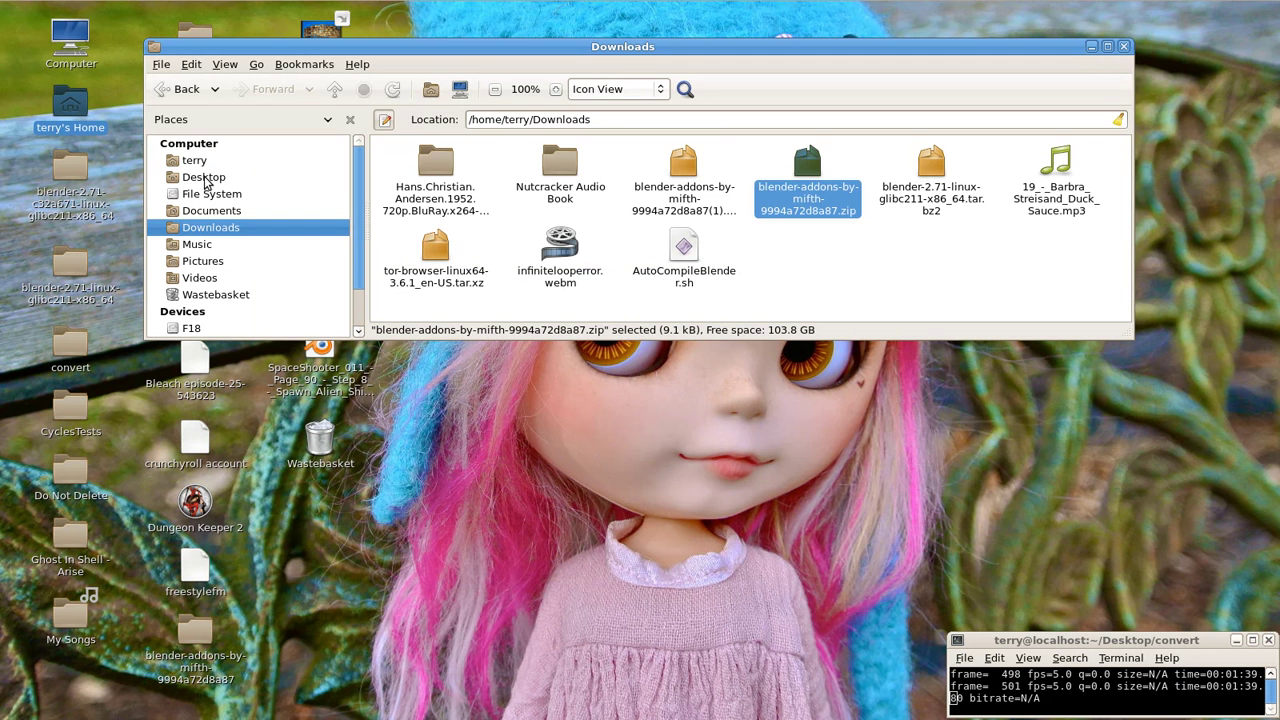
click(193, 177)
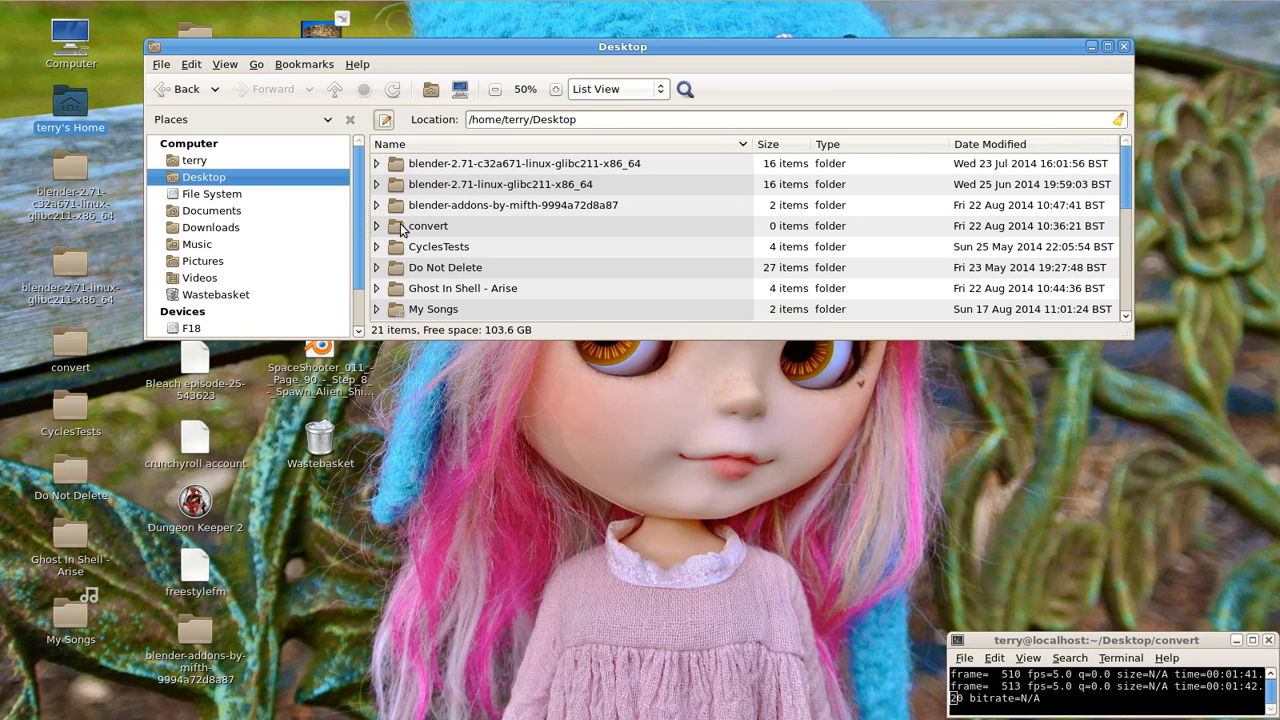
double_click(437, 205)
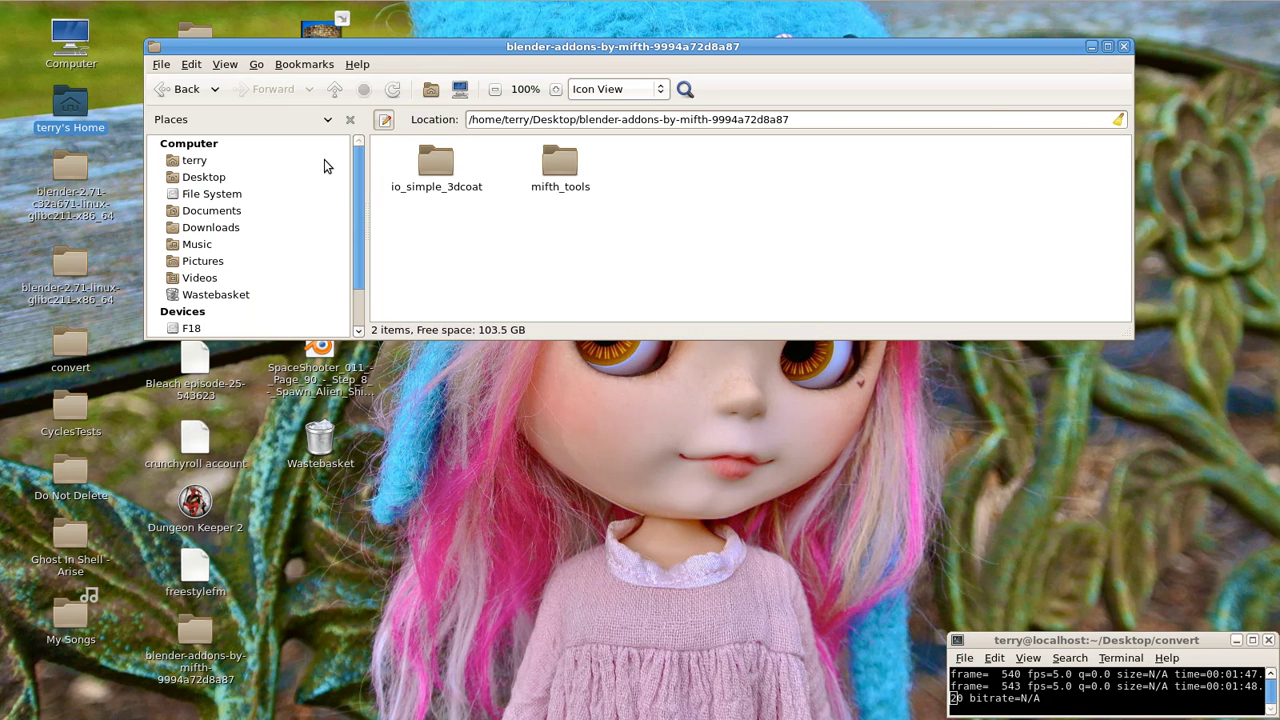
- Open a second Caja window below the first and show hidden files
click(160, 65)
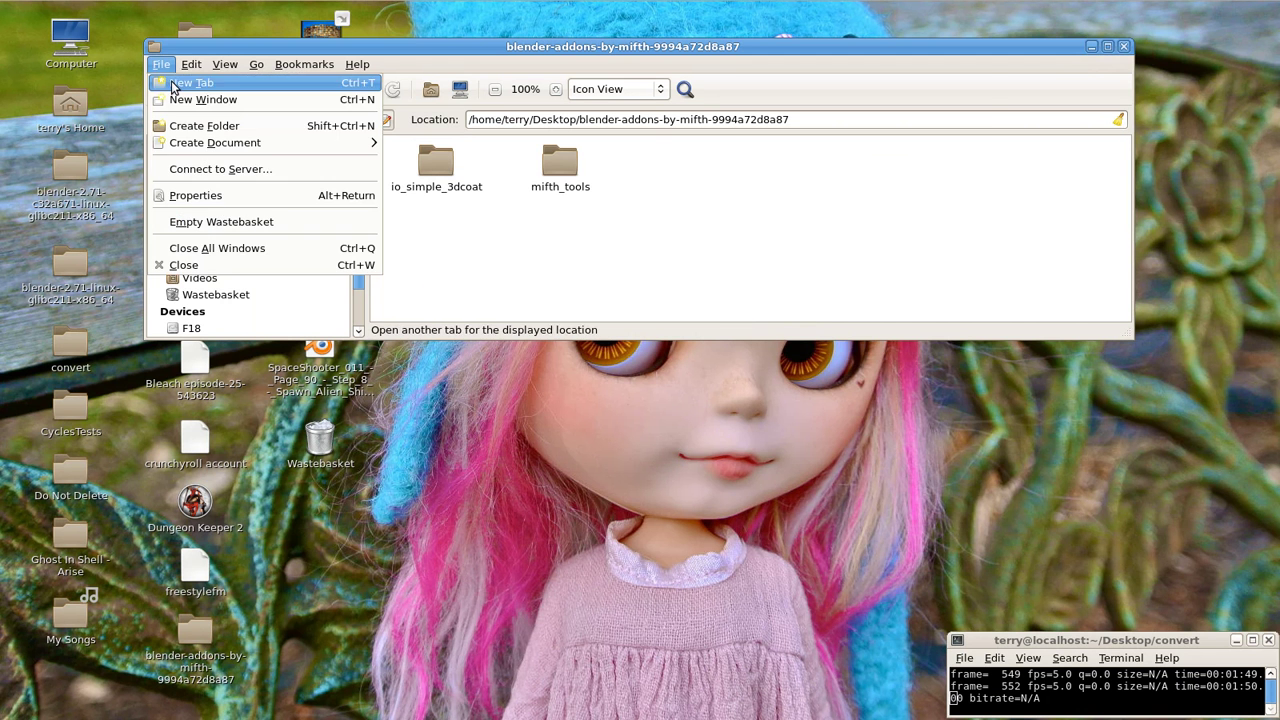
click(178, 100)
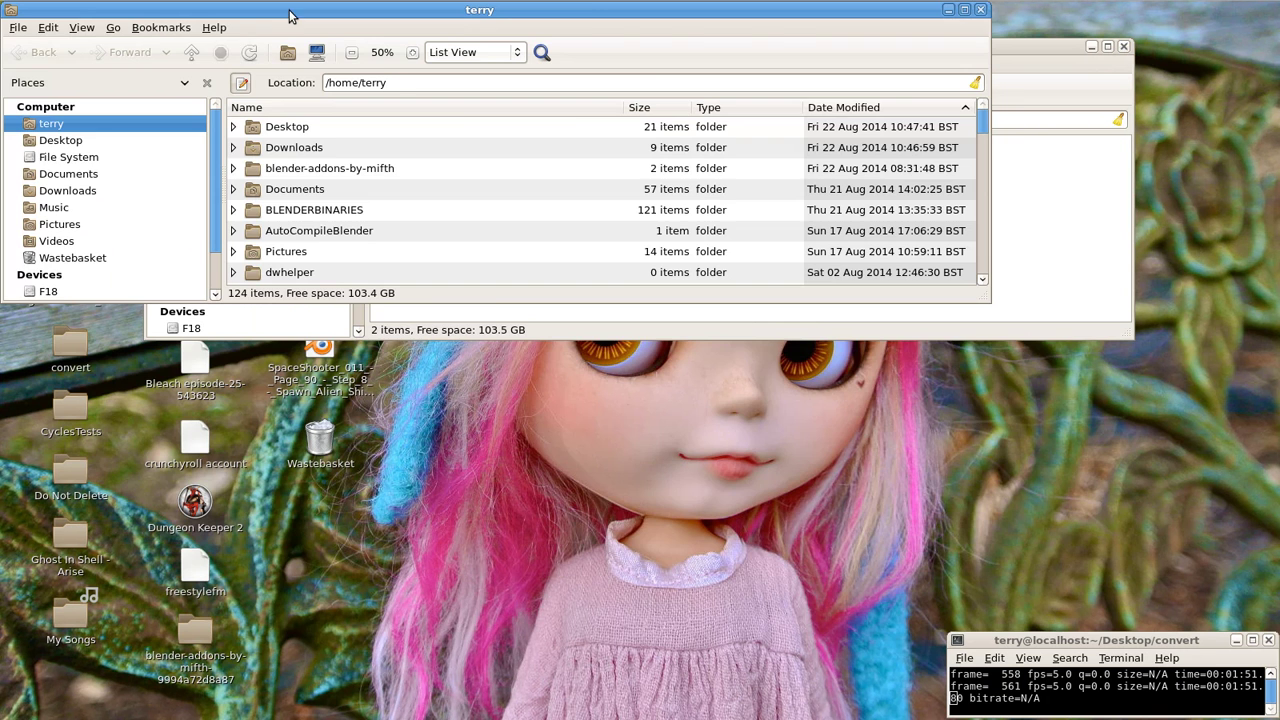
drag(288, 10, 431, 362)
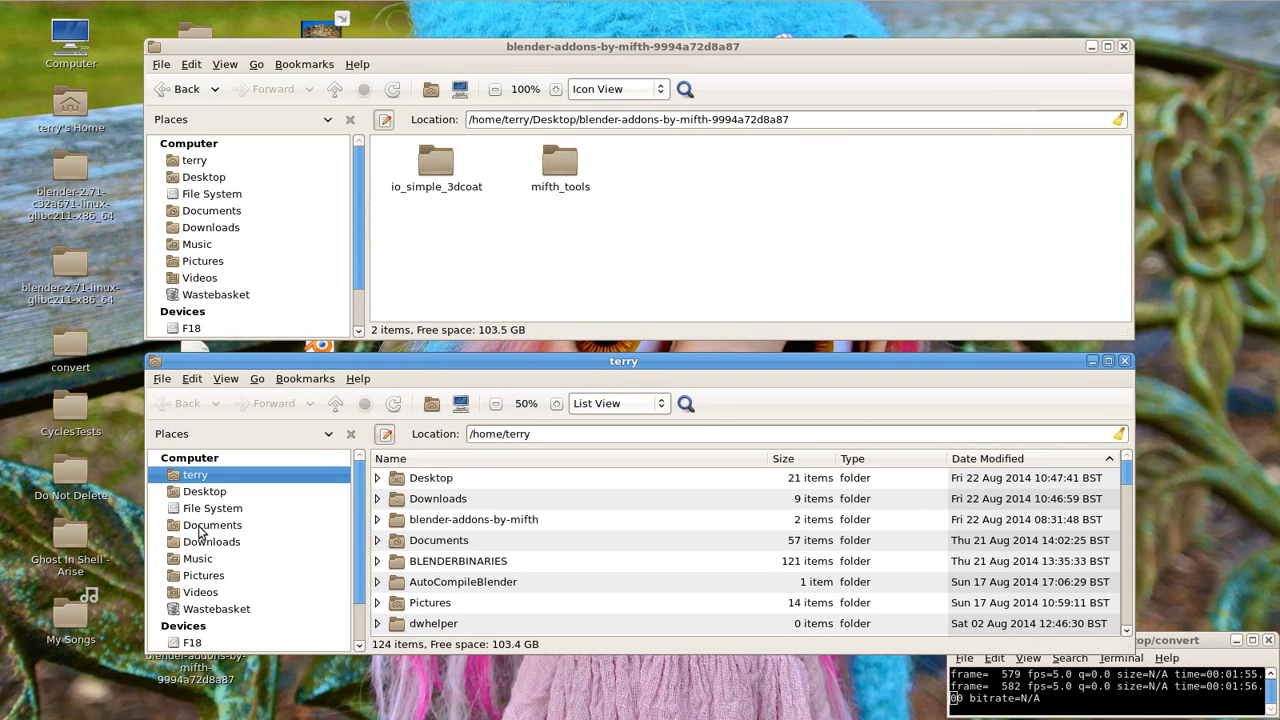
click(225, 380)
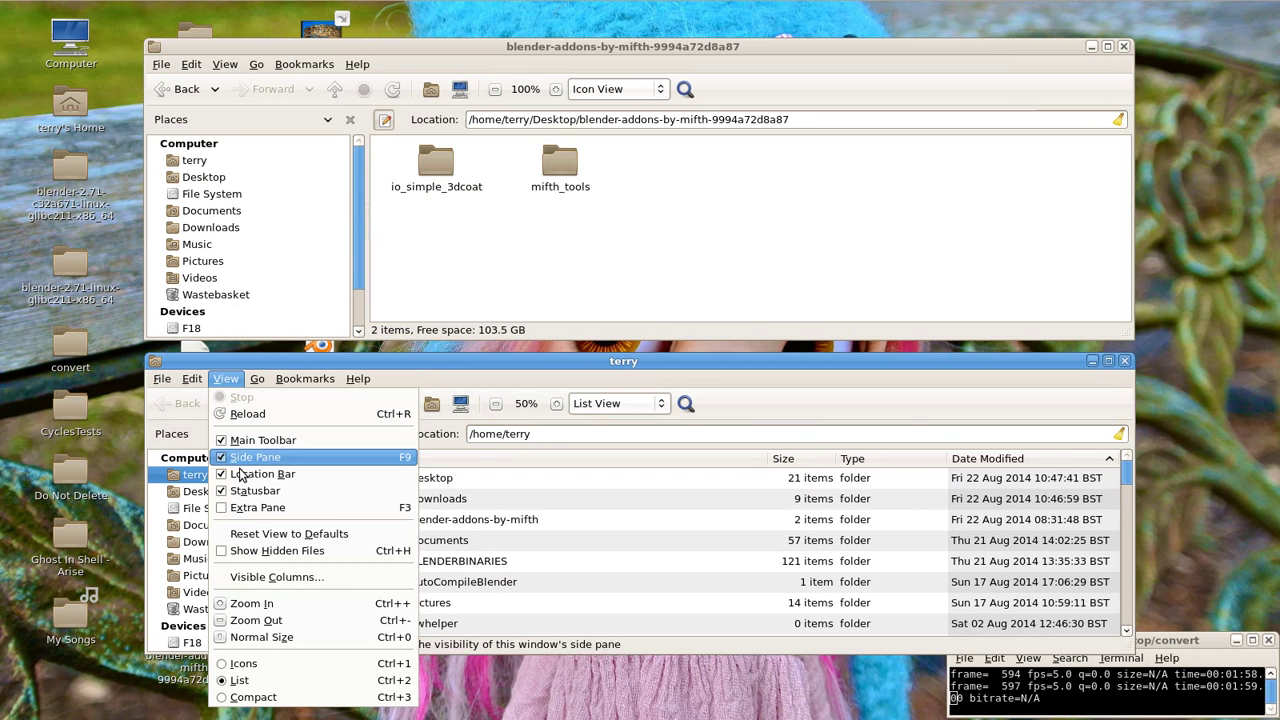
click(270, 555)
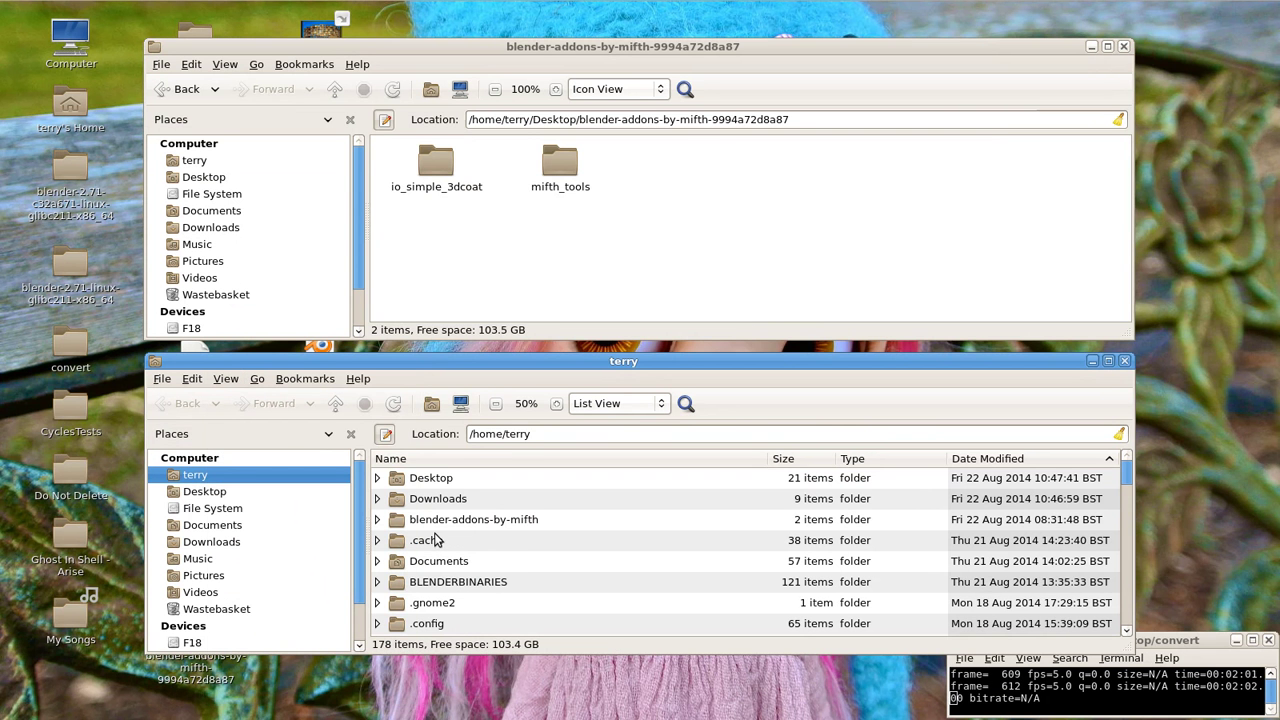
- Navigate to .config/blender/2.71/scripts/addons in the second window
click(428, 624)
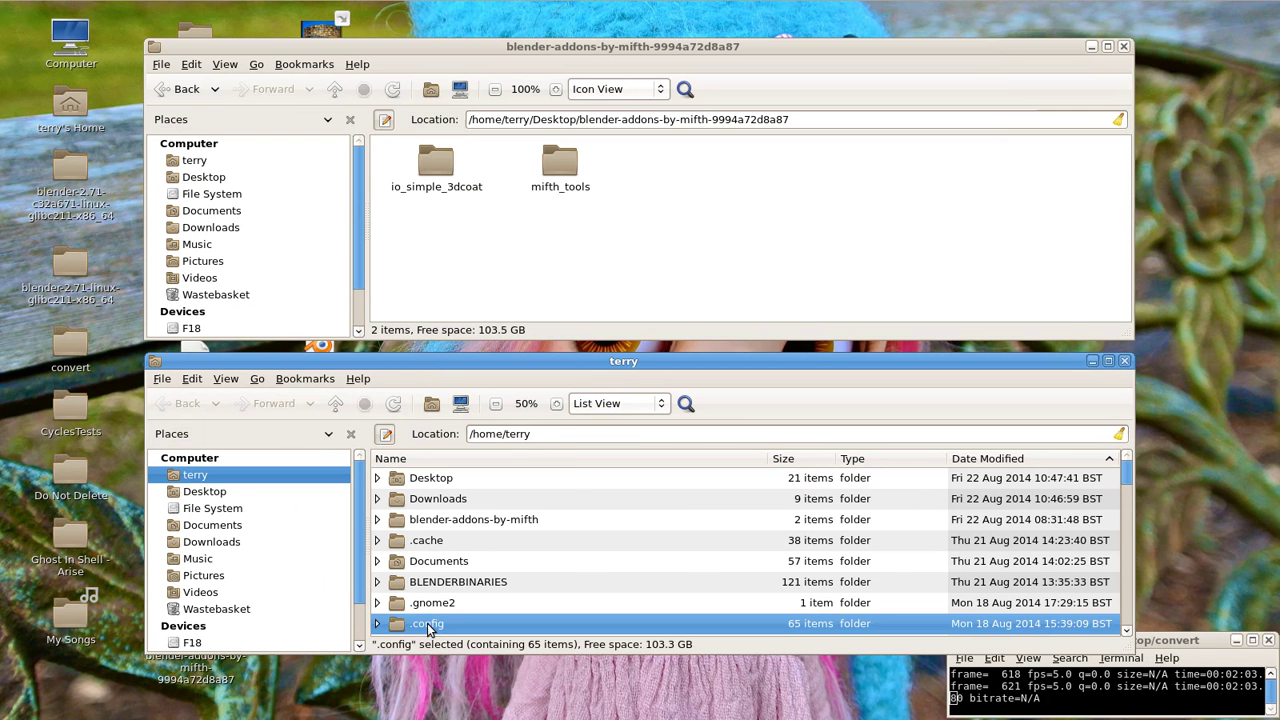
double_click(428, 624)
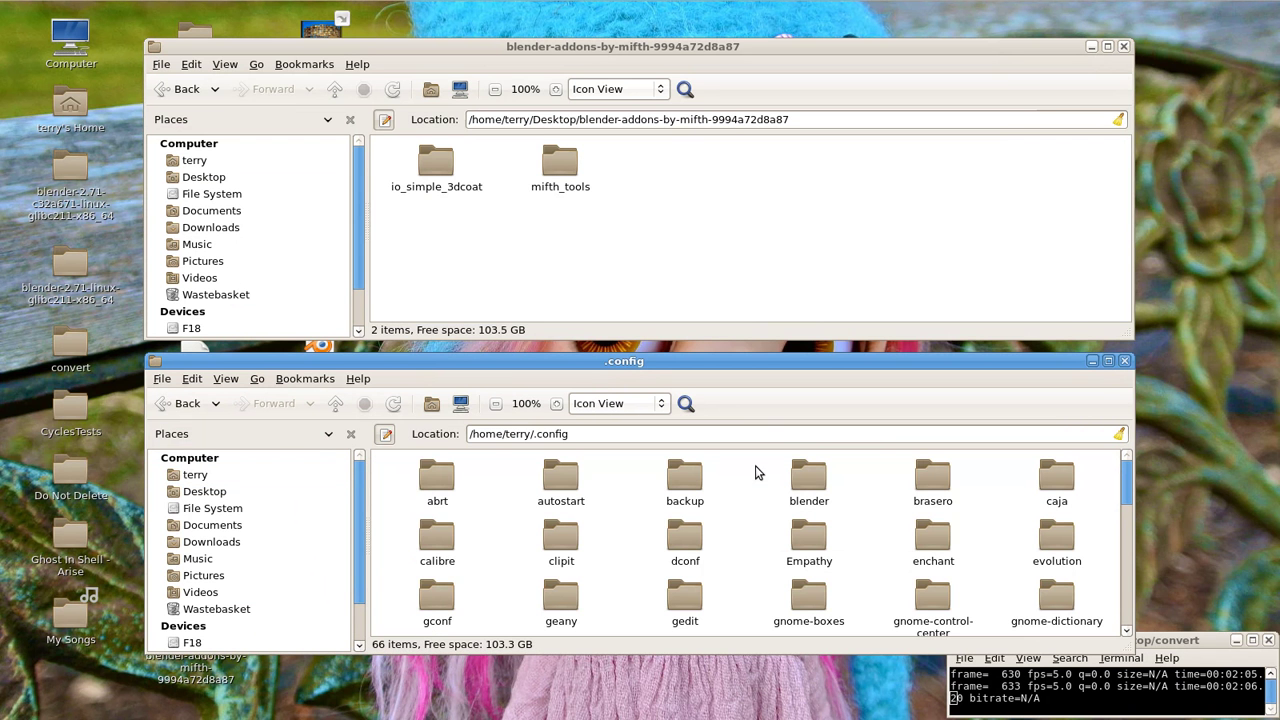
click(828, 488)
double_click(820, 486)
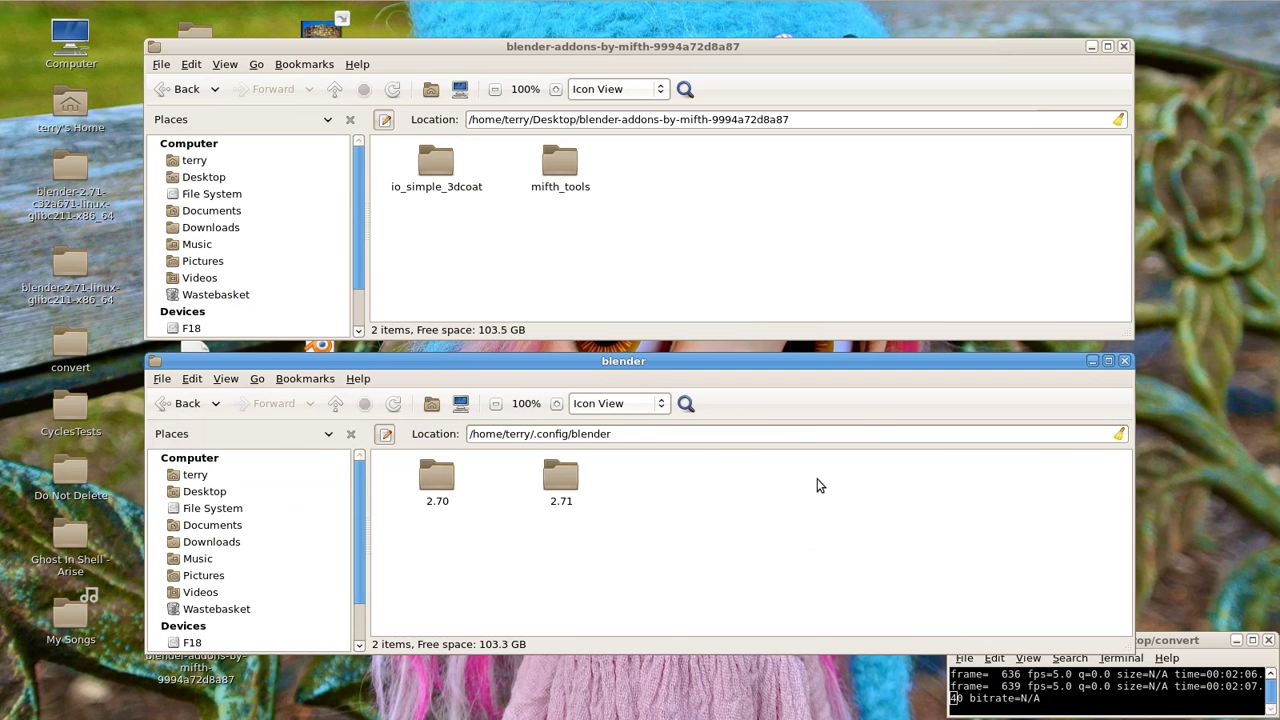
click(549, 482)
double_click(549, 482)
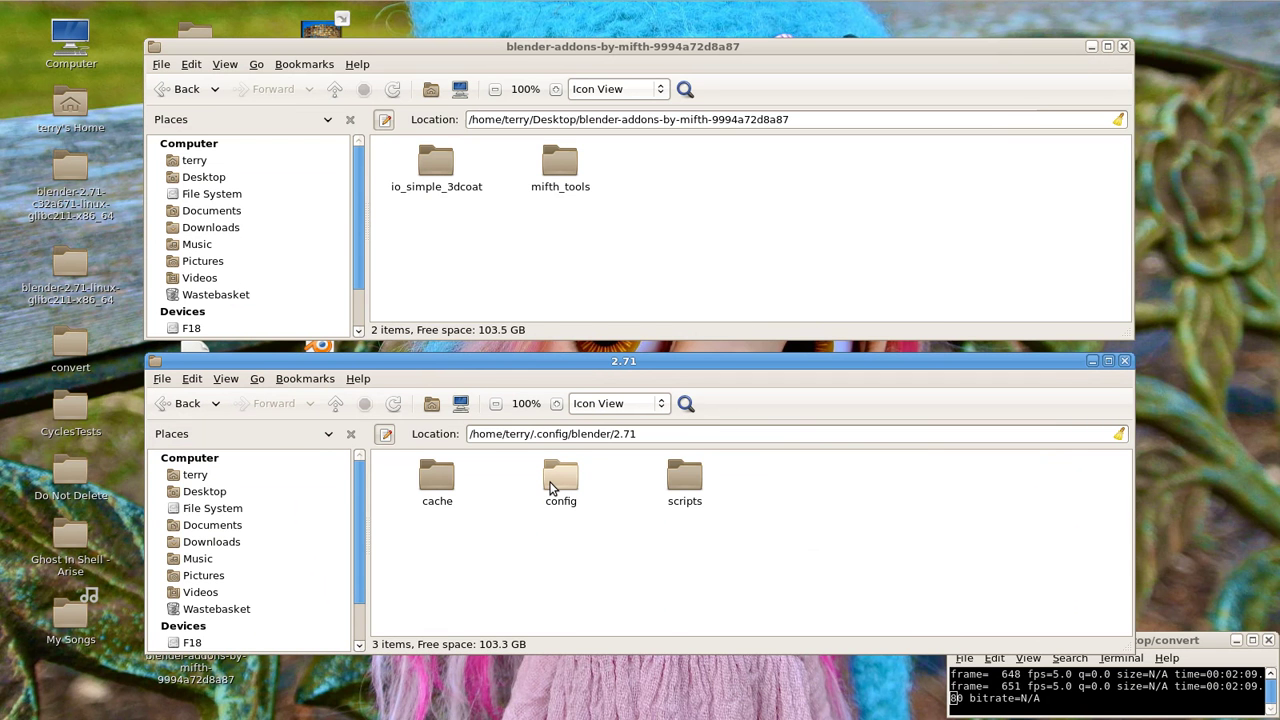
double_click(683, 475)
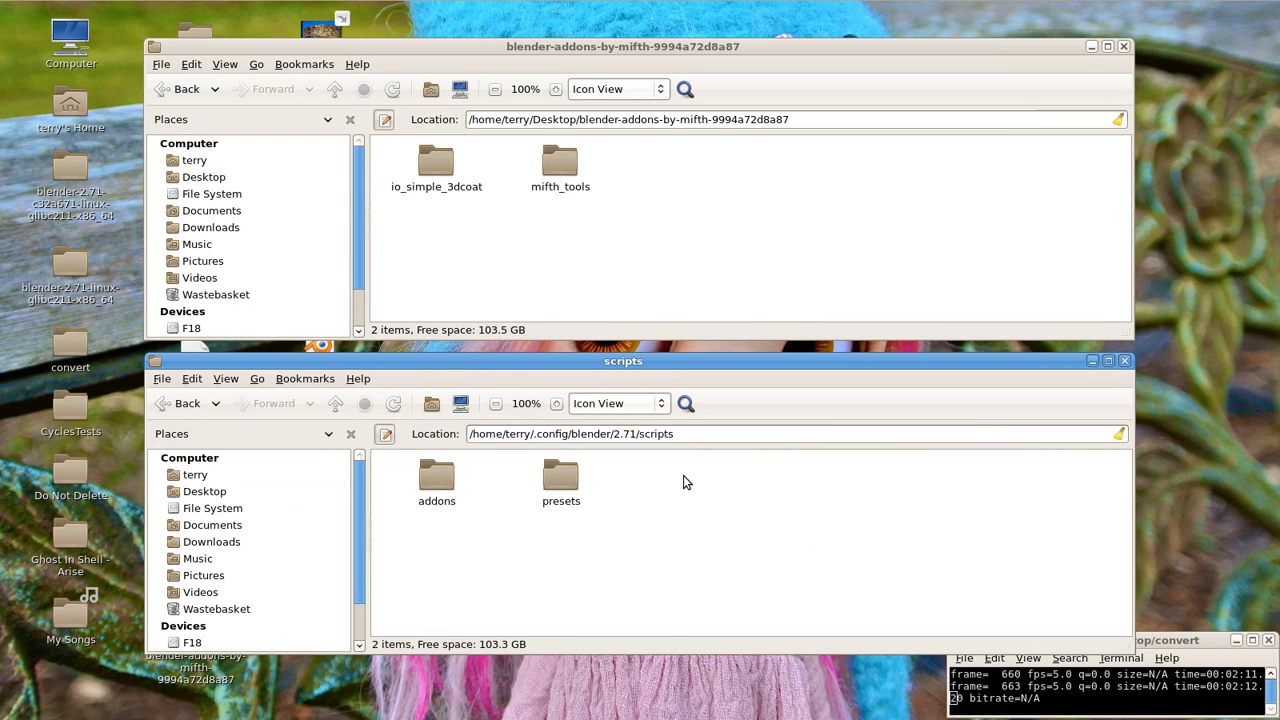
double_click(438, 472)
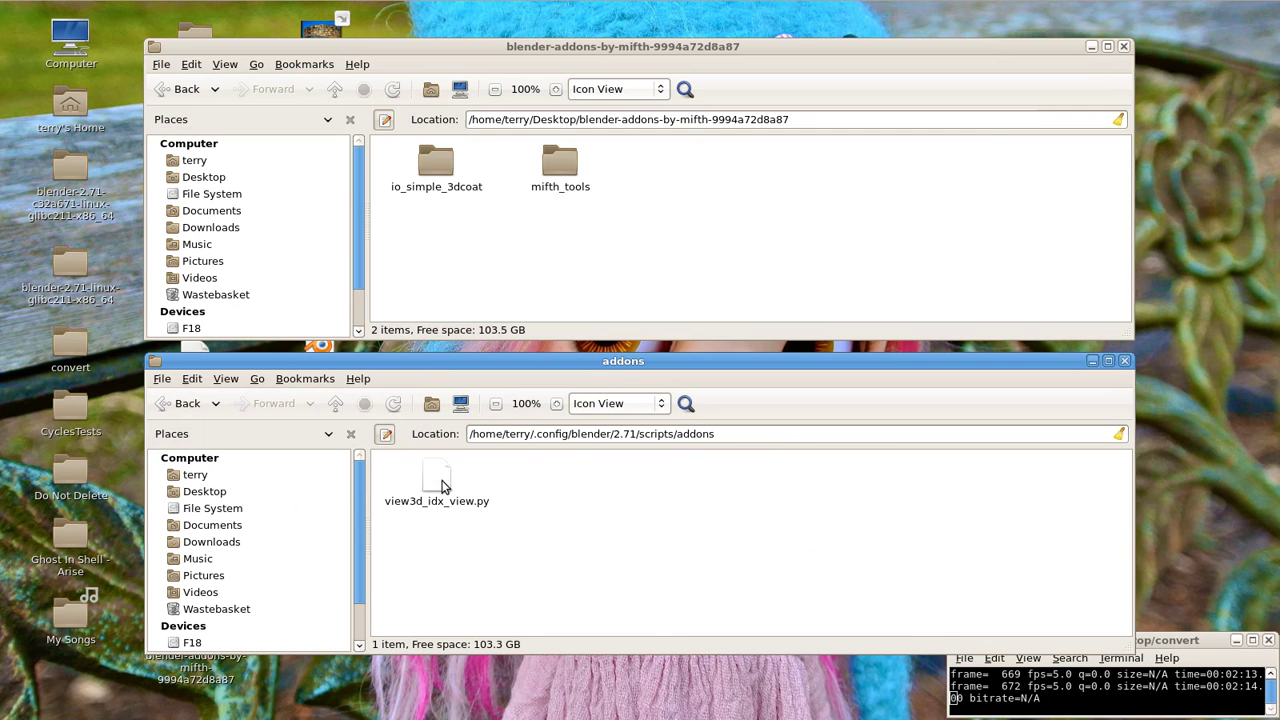
- Copy io_simple_3dcoat and mifth_tools into the addons folder, then close both Caja windows
click(437, 165)
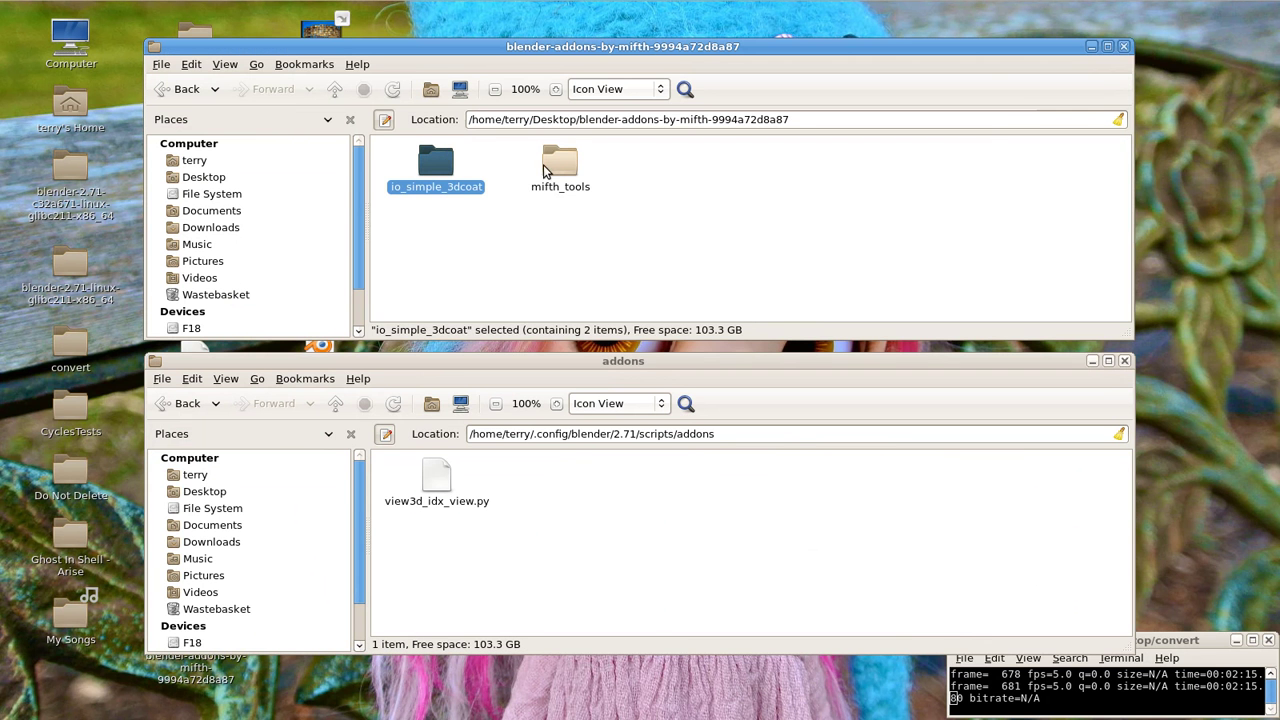
ctrl+click(552, 170)
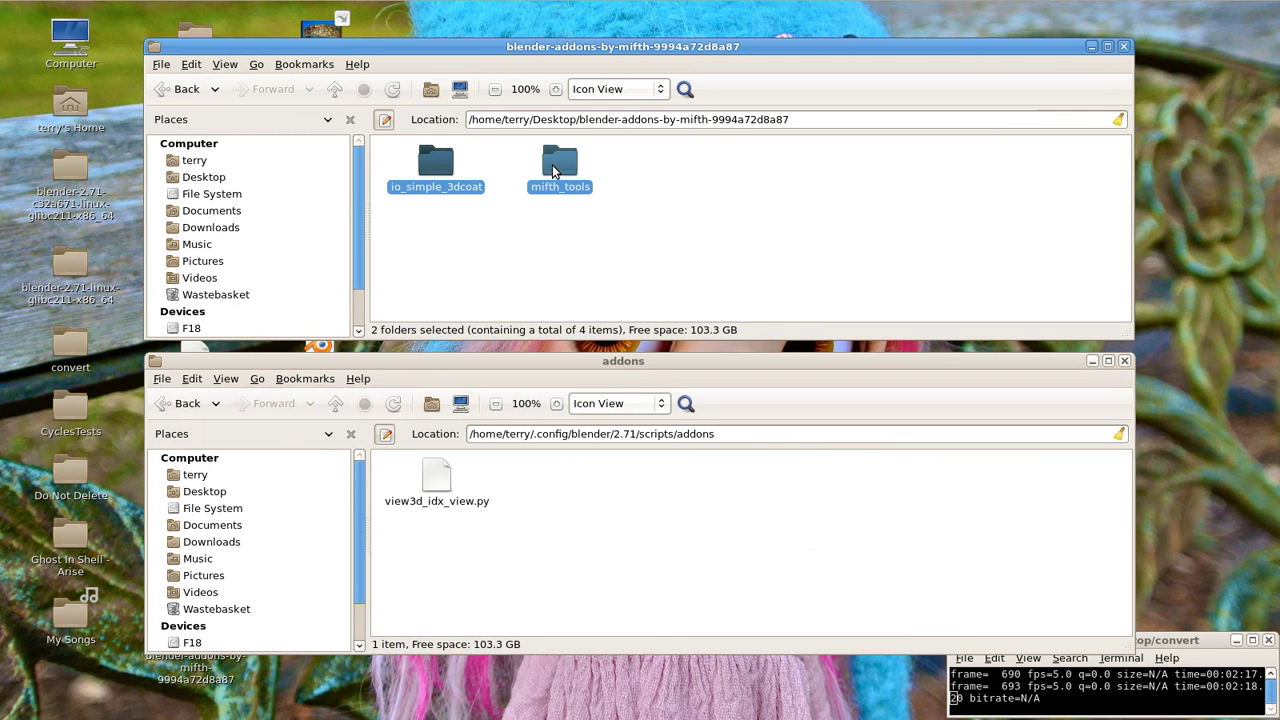
right_click(554, 170)
click(587, 280)
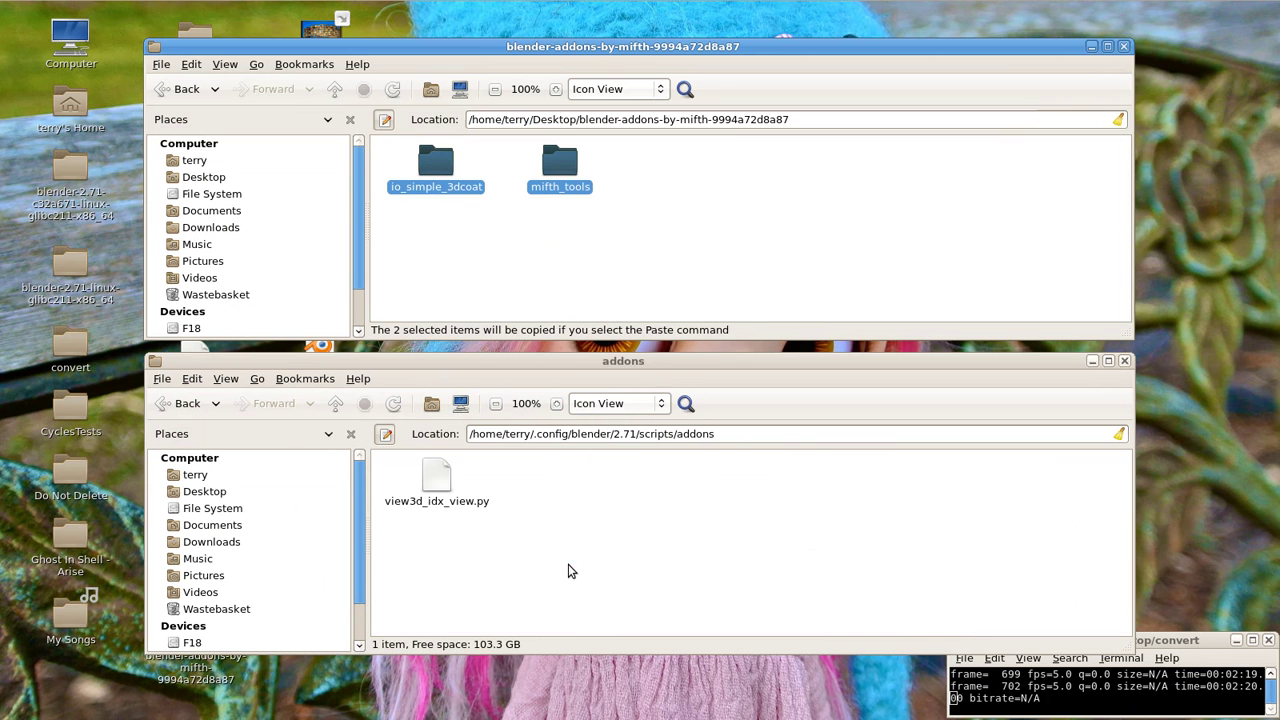
right_click(568, 566)
click(607, 472)
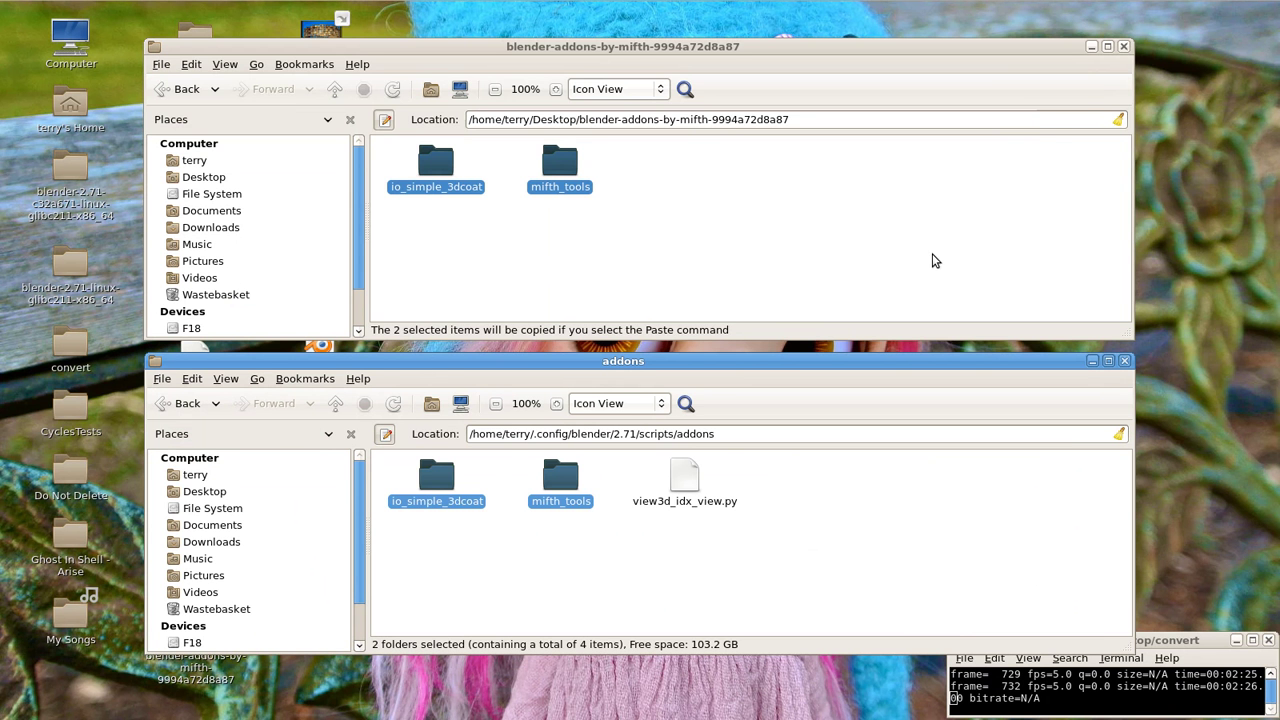
click(1125, 47)
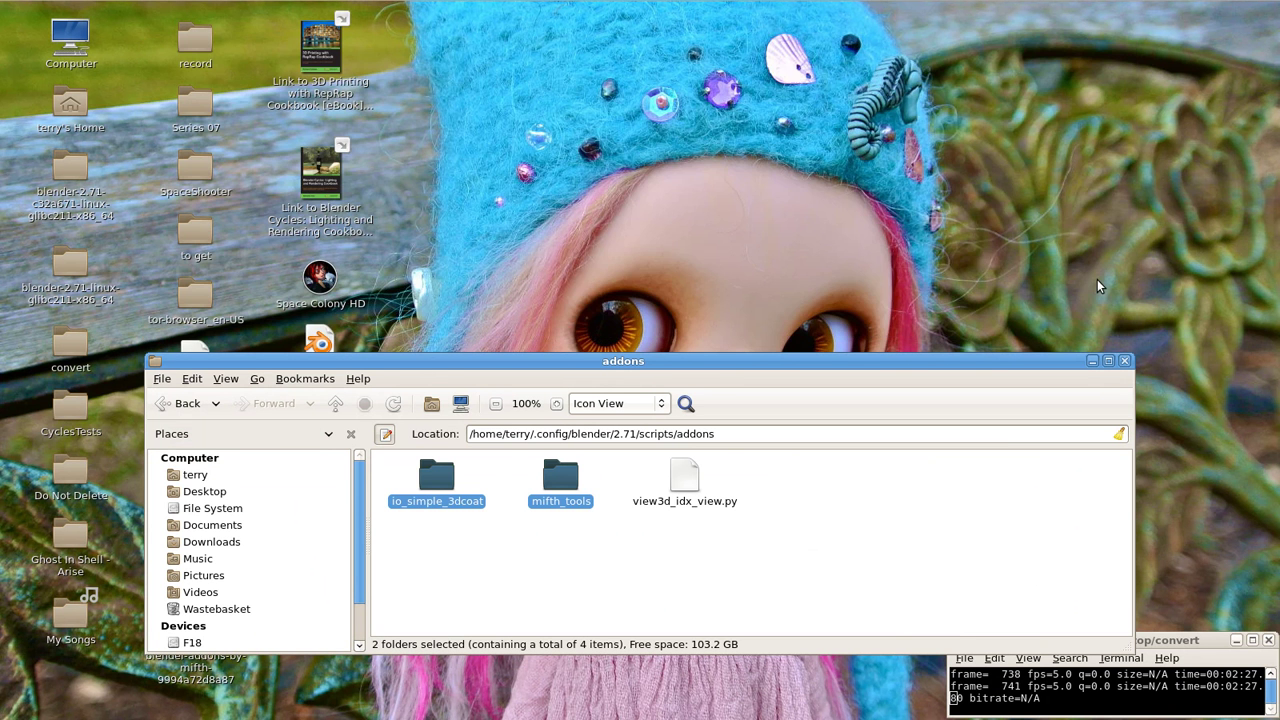
click(1124, 360)
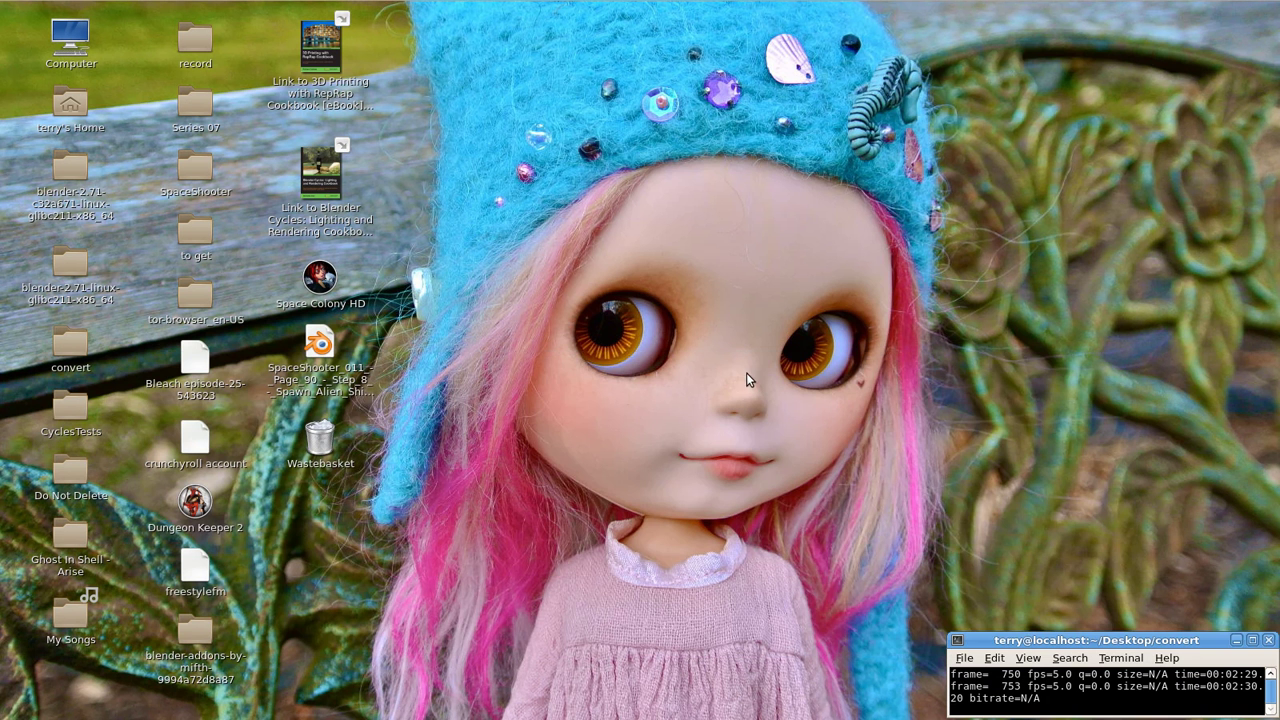
- Run the blender executable from the blender-2.71 desktop folder
double_click(72, 172)
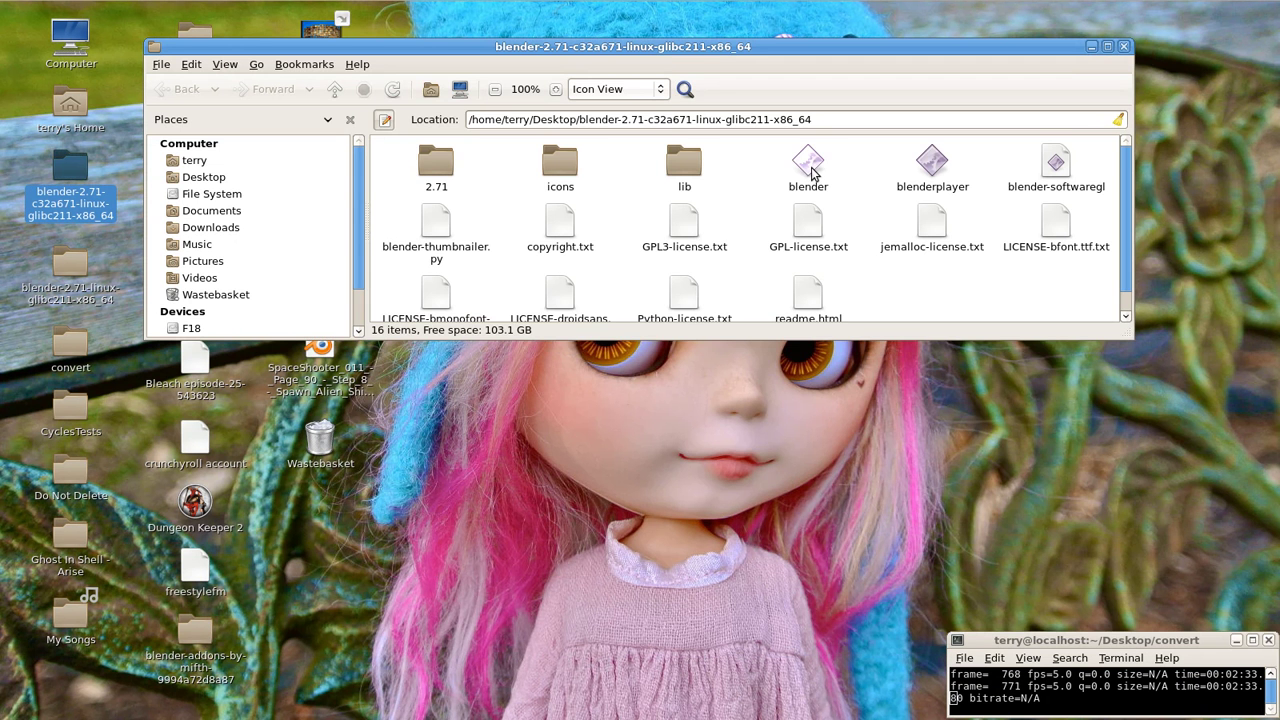
click(812, 172)
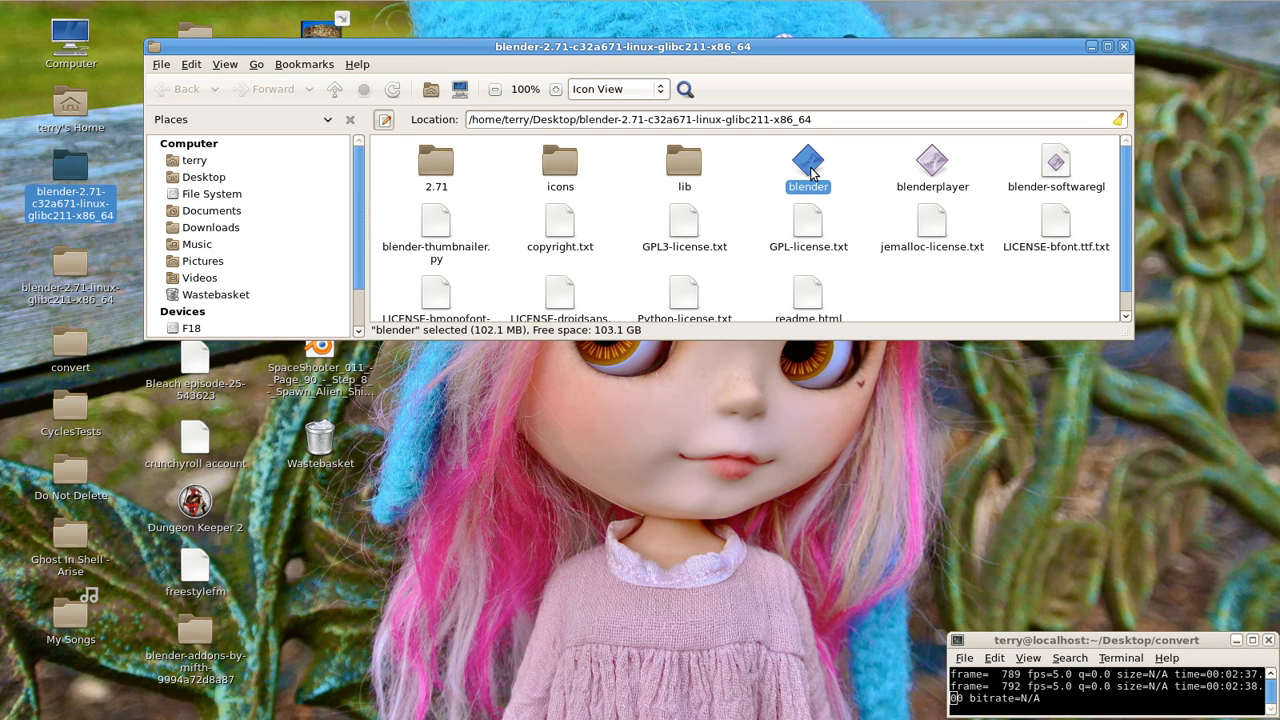
double_click(811, 169)
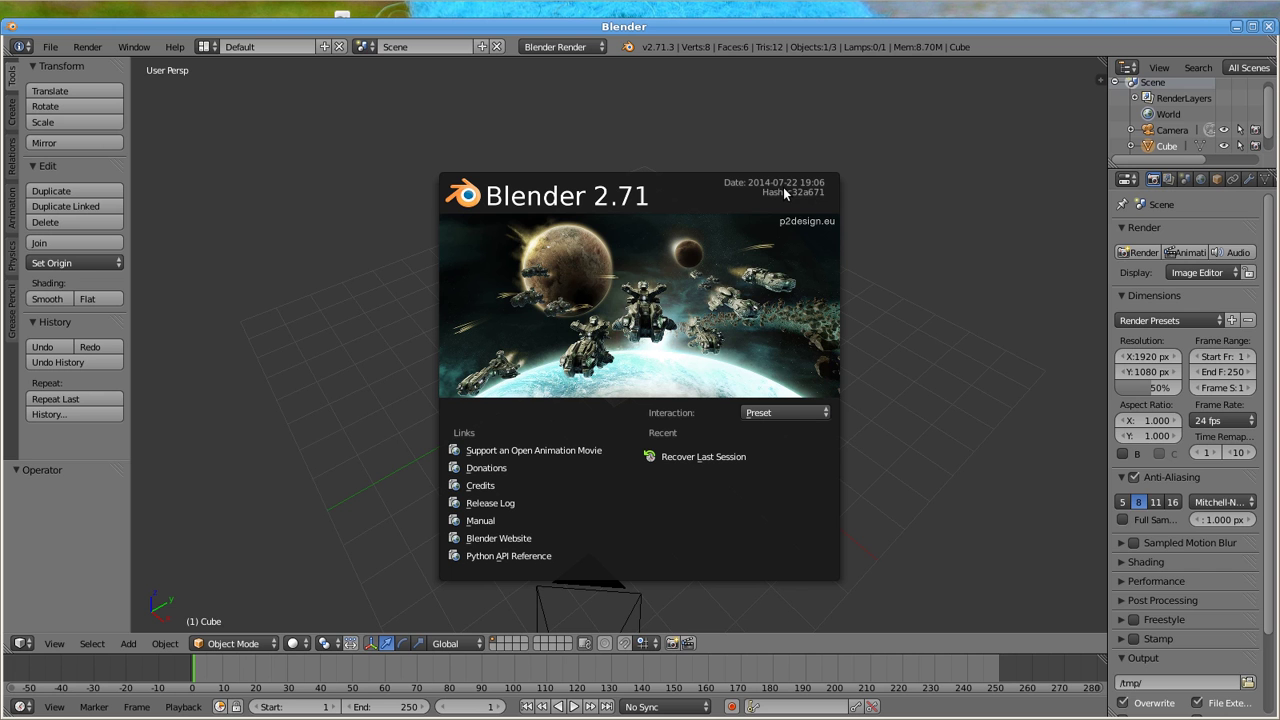
- Dismiss the splash screen and open User Preferences from the File menu
click(640, 315)
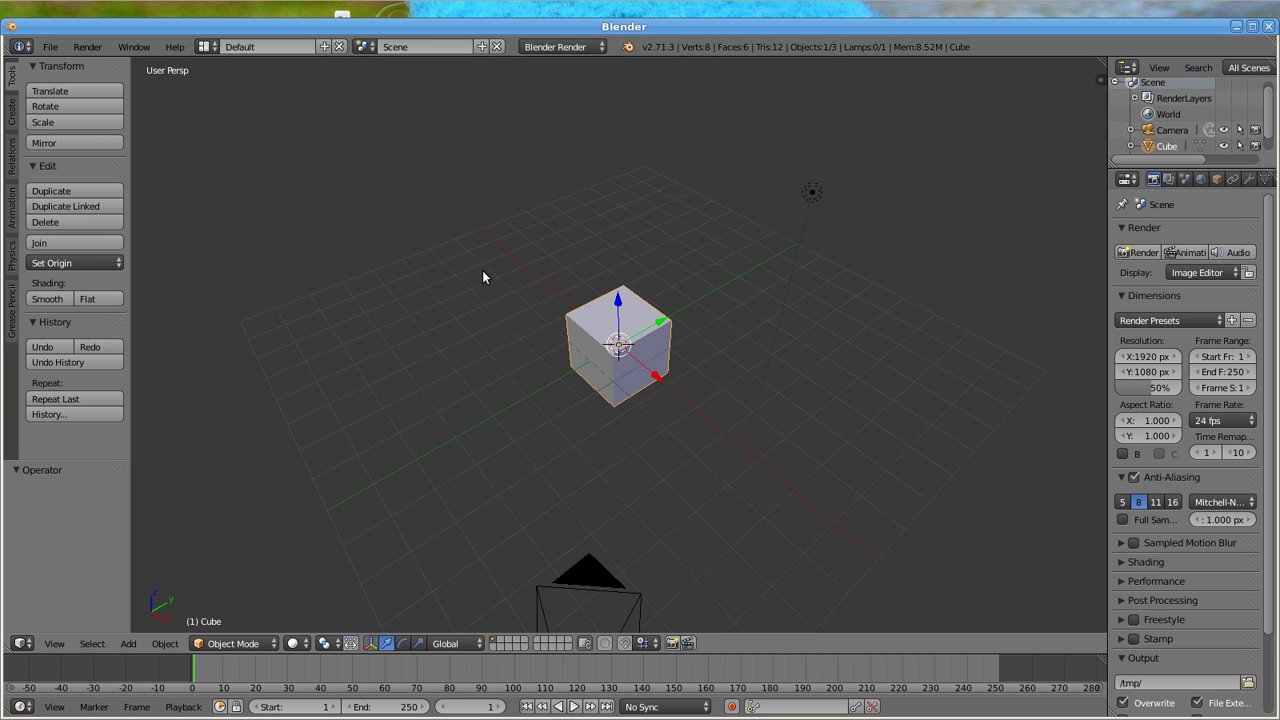
click(50, 46)
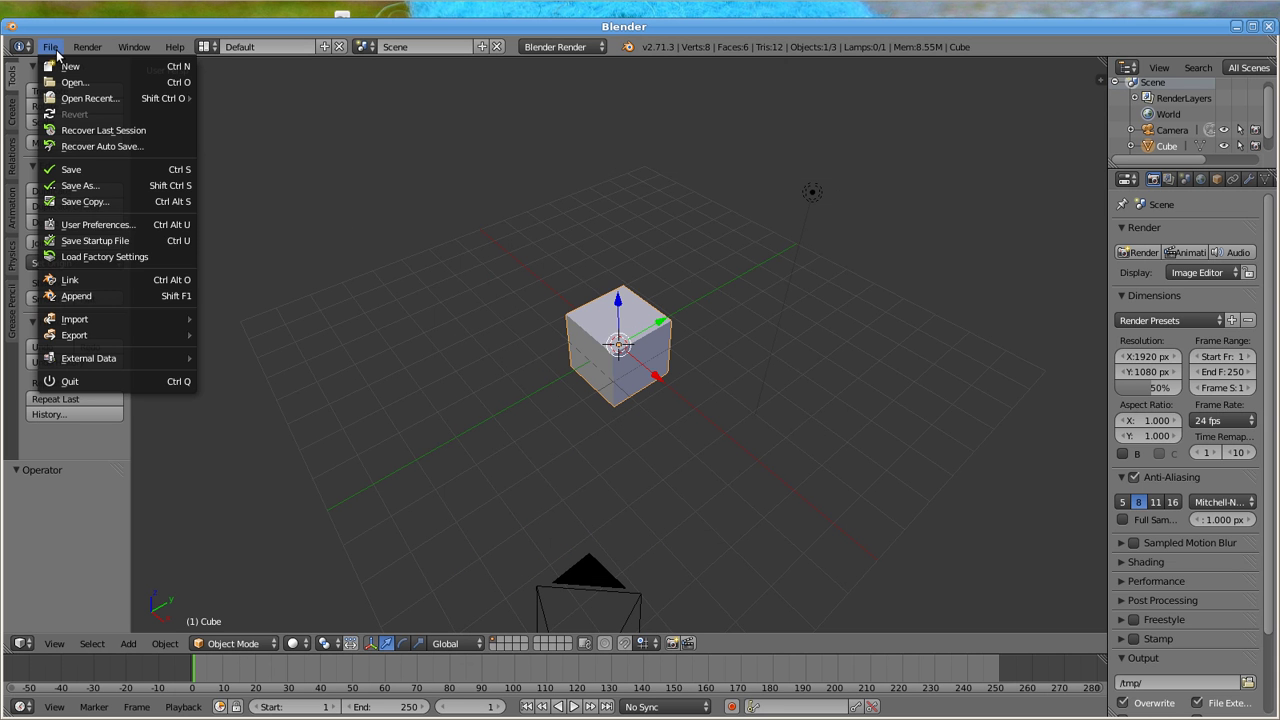
click(84, 226)
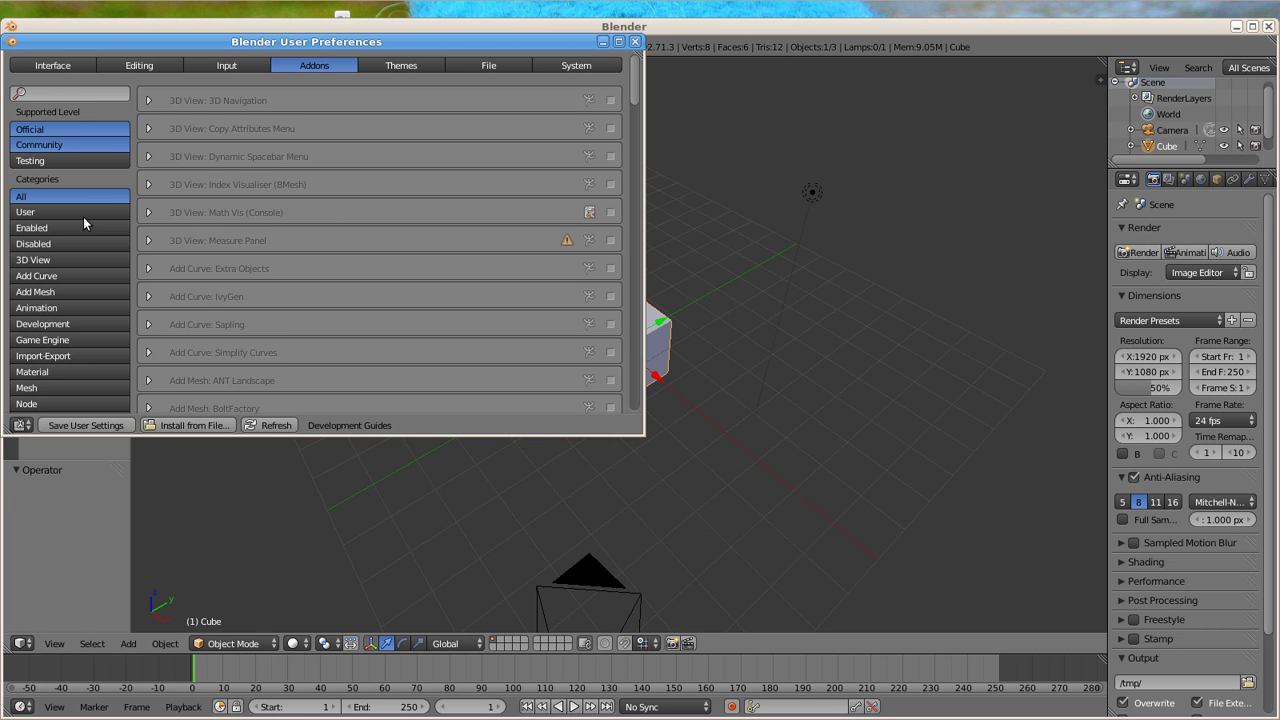
- Search add-ons for 'mift', enable Mifth Tools and expand its details
click(62, 93)
text(mift)
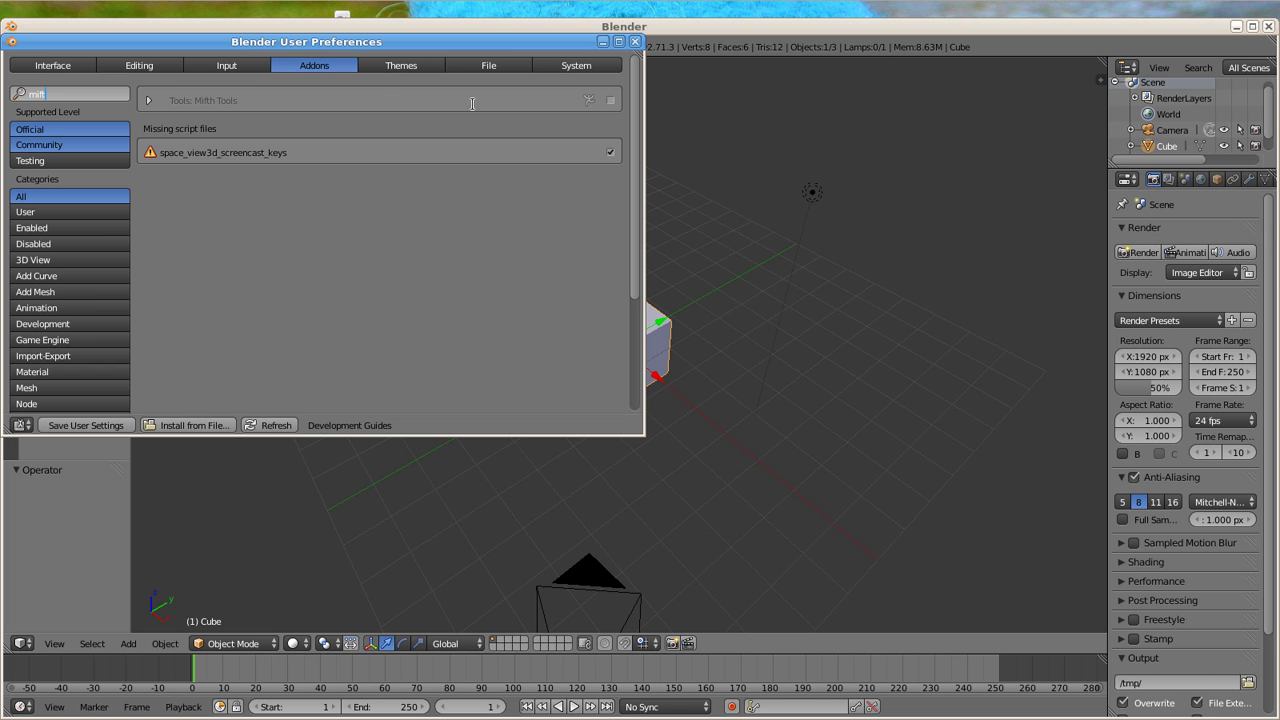
click(610, 102)
click(610, 101)
click(149, 101)
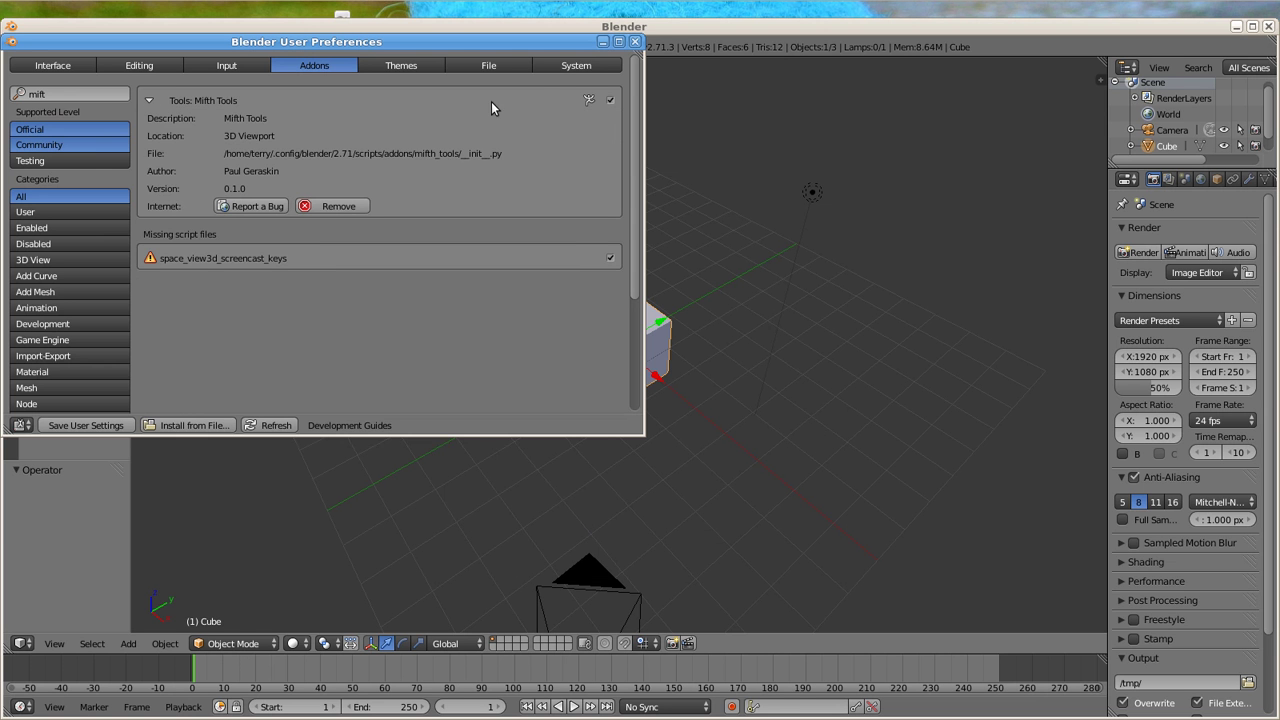
- Close preferences, show the Mifth tab's Cloning, Curves and PlaykotTools panels, then quit Blender
click(634, 41)
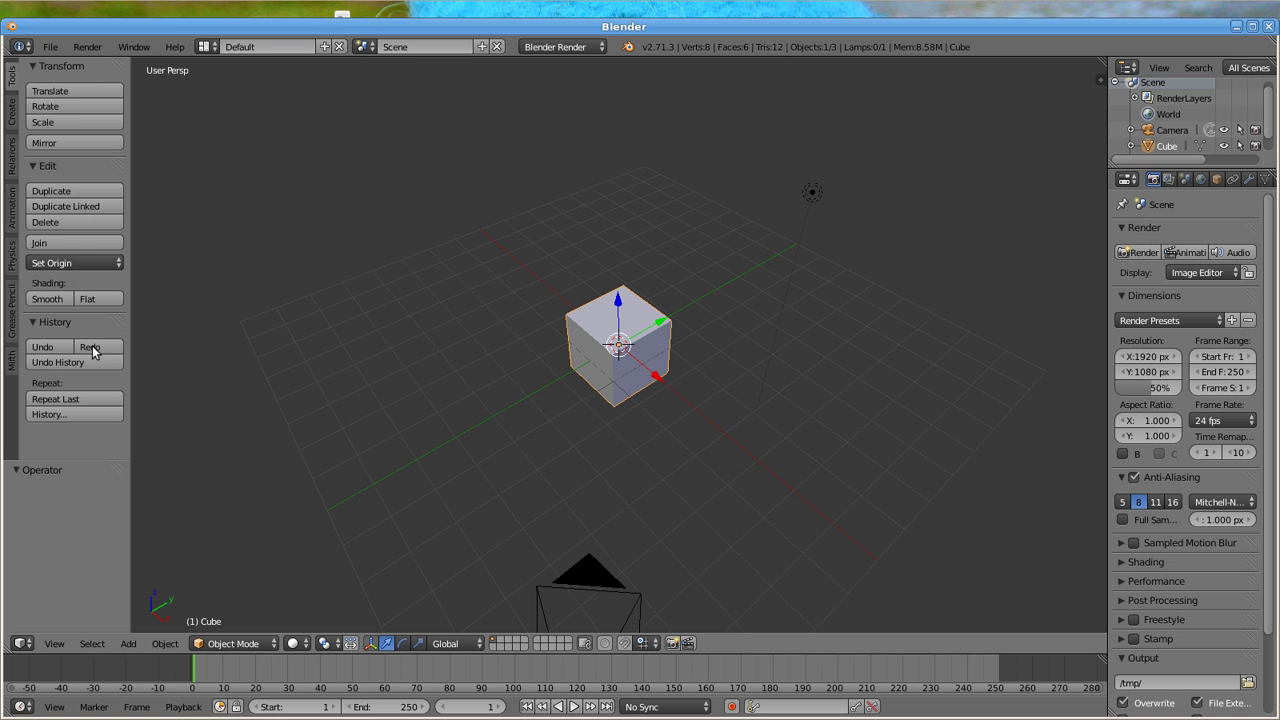
click(11, 362)
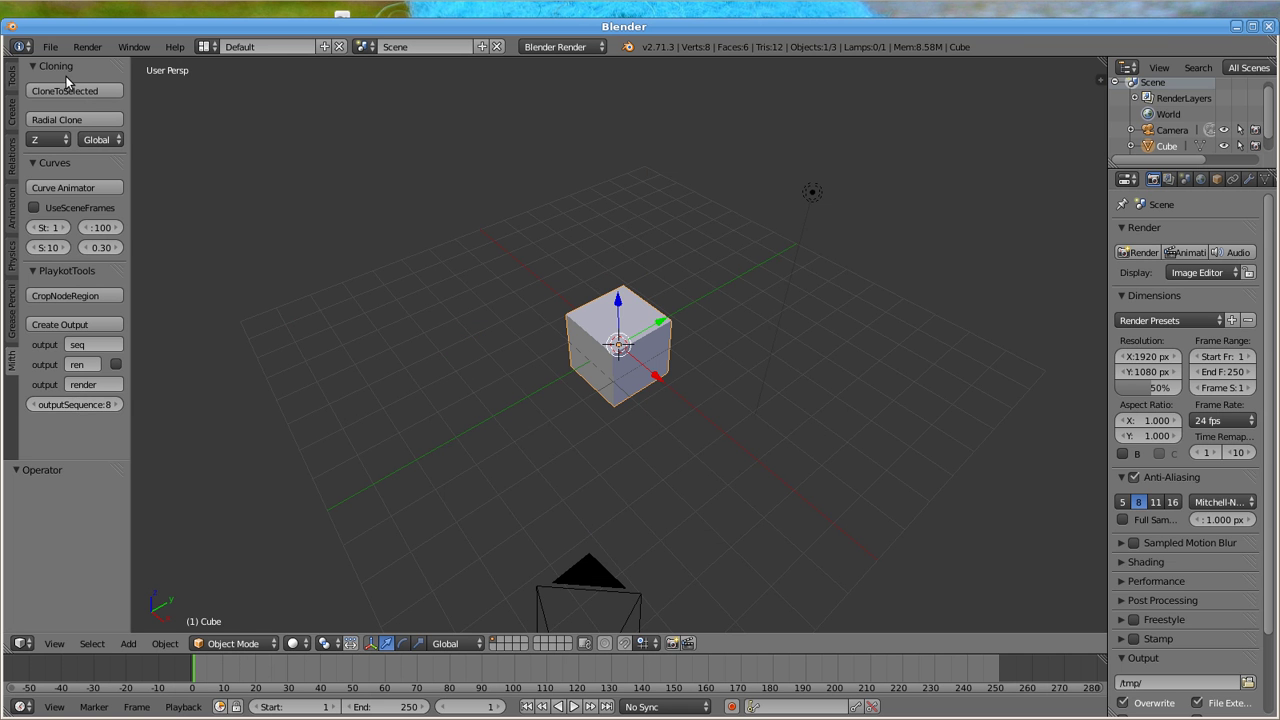
click(49, 47)
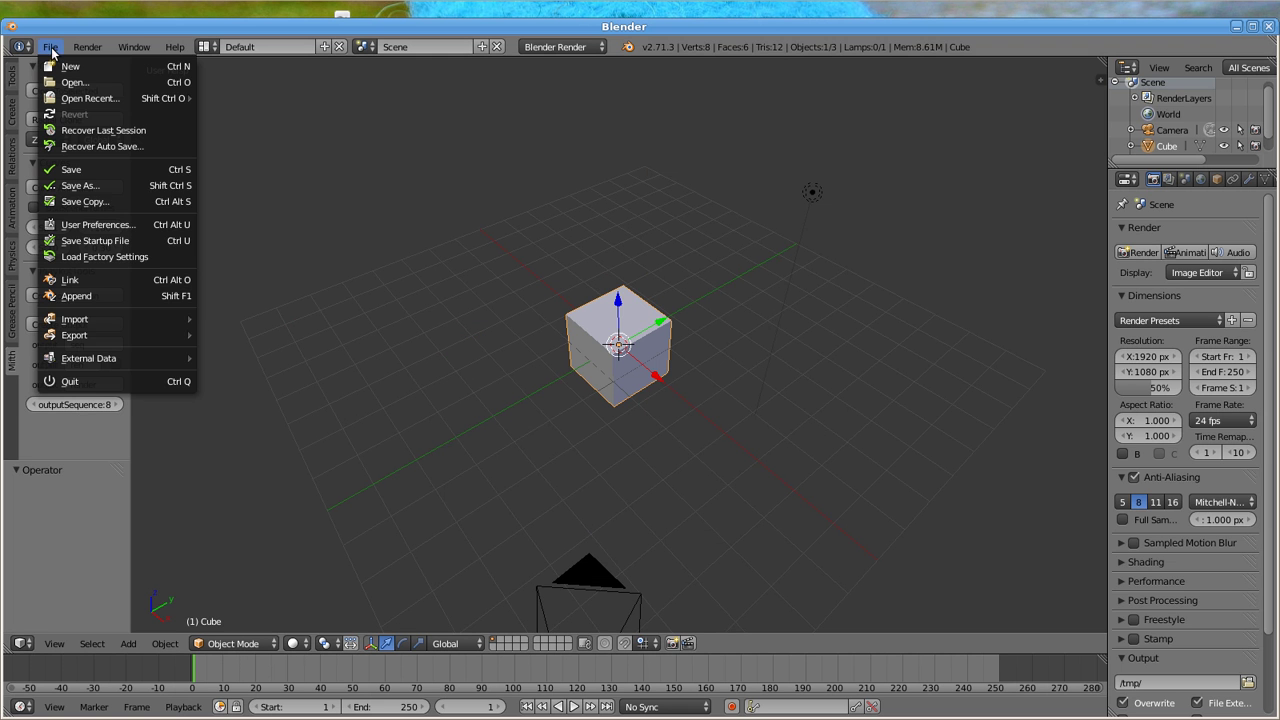
click(94, 380)
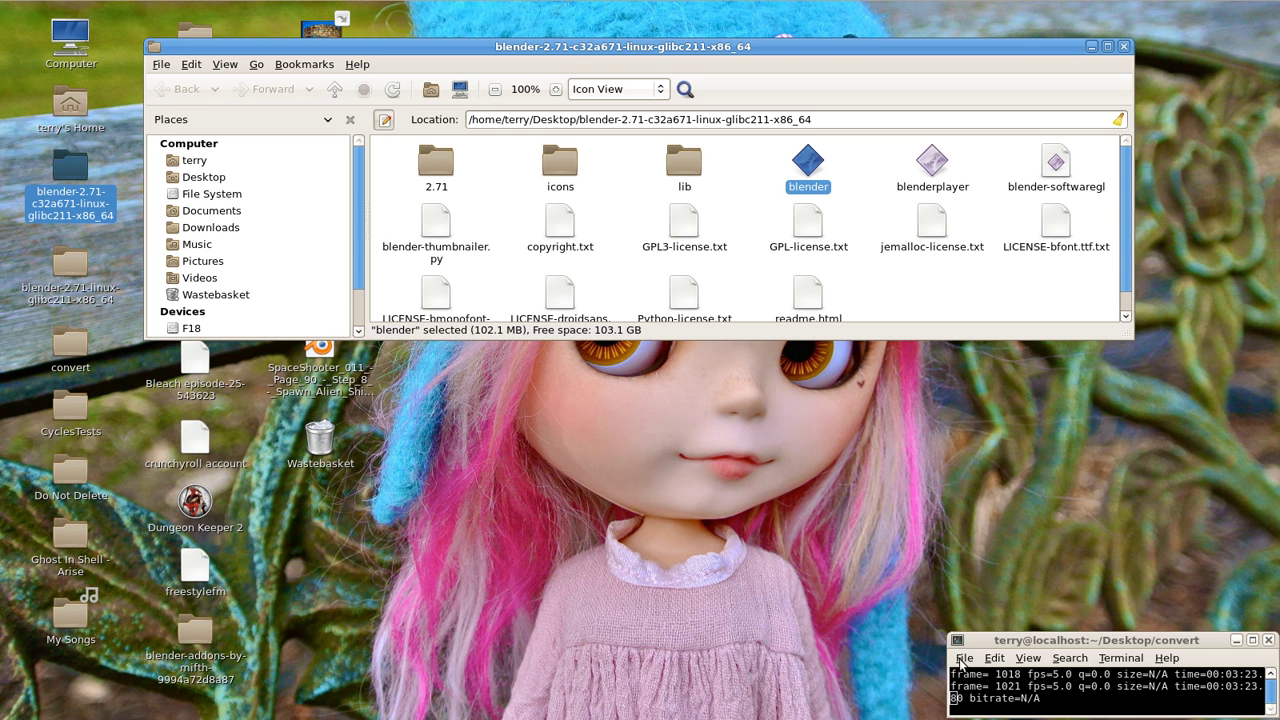